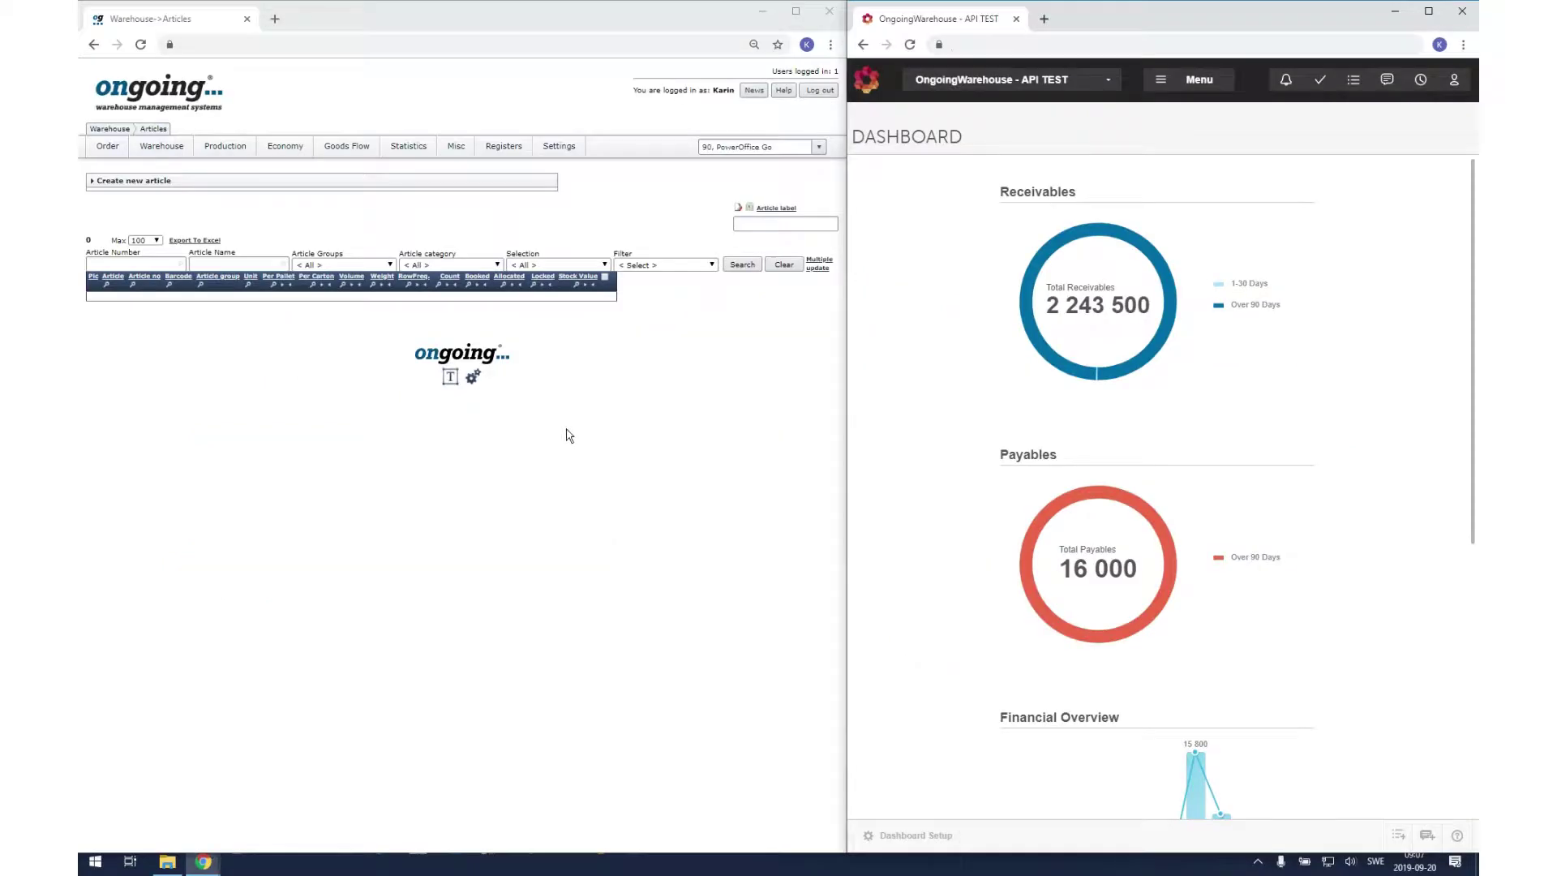
# Step: Begin a new integration on the Integrations settings page with PowerOffice Go as the system
pyautogui.moveTo(550, 152)
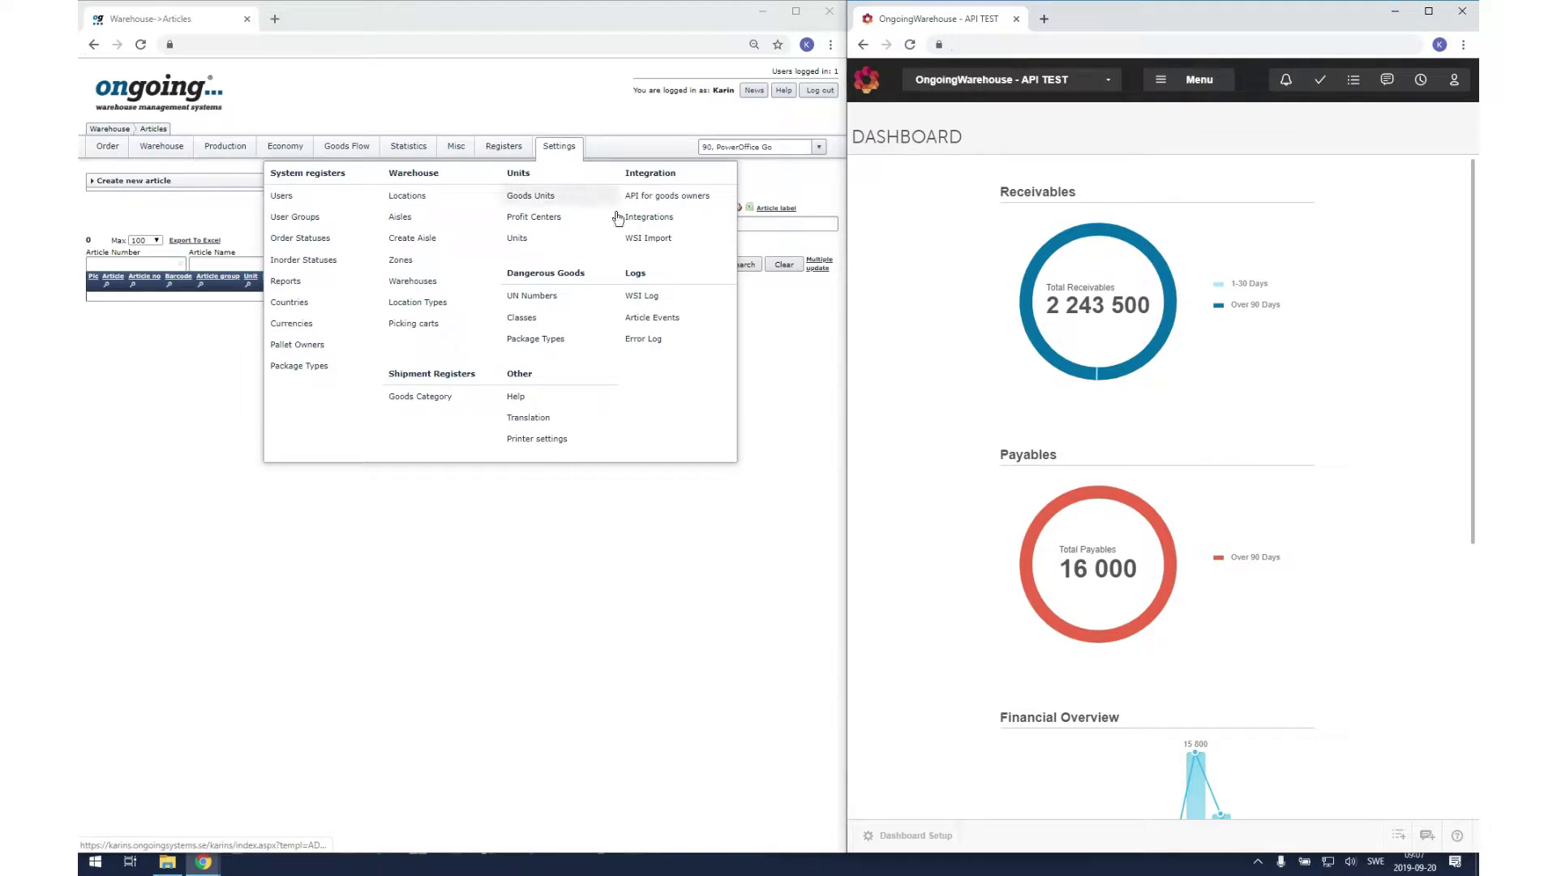
pyautogui.click(650, 217)
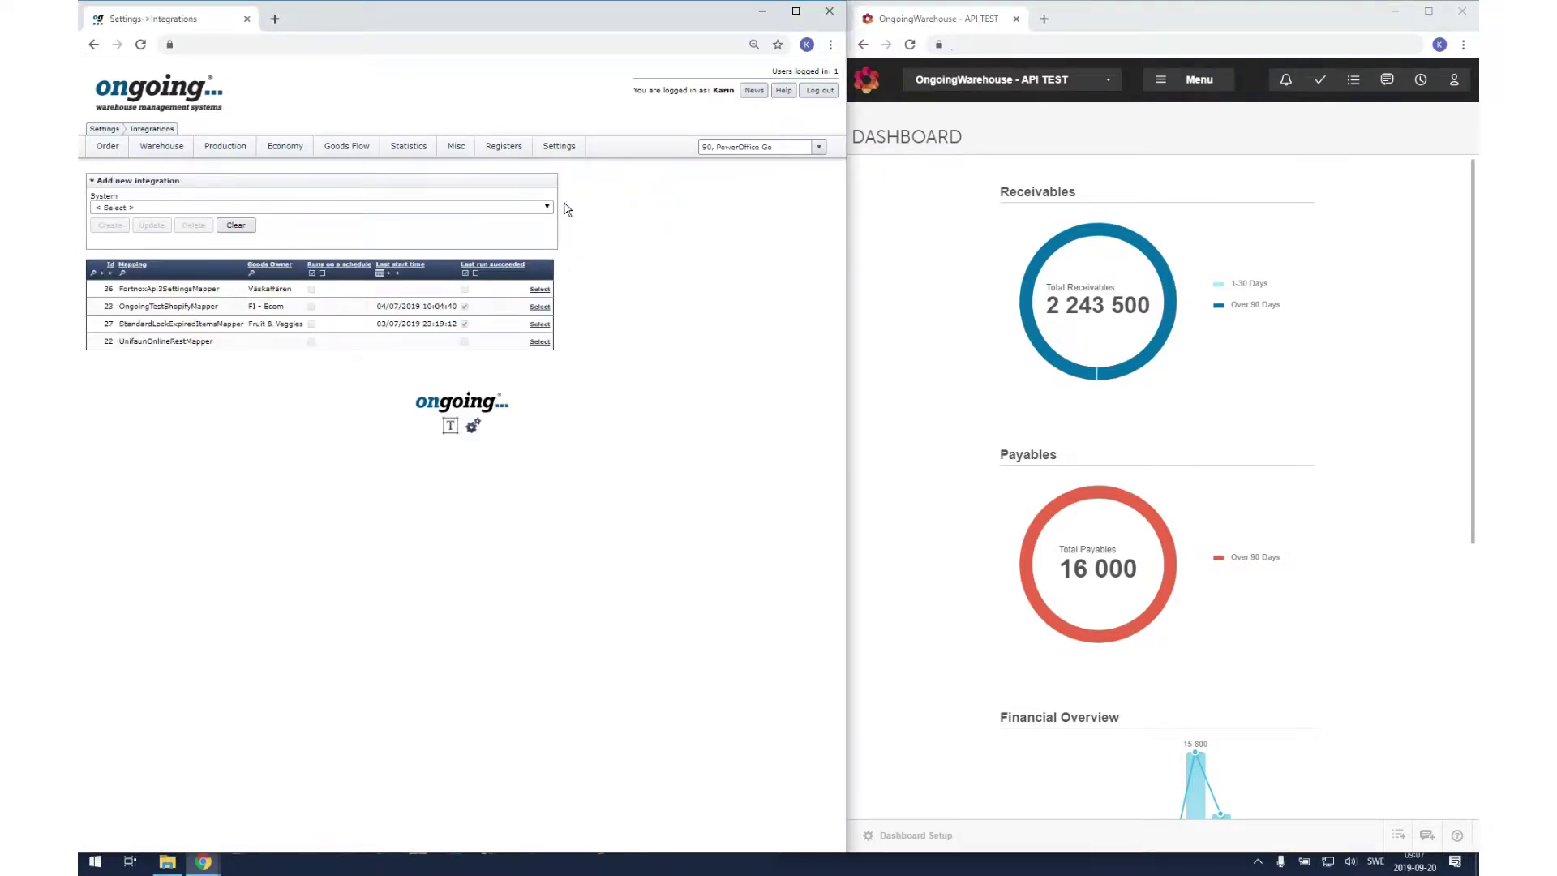
pyautogui.click(547, 208)
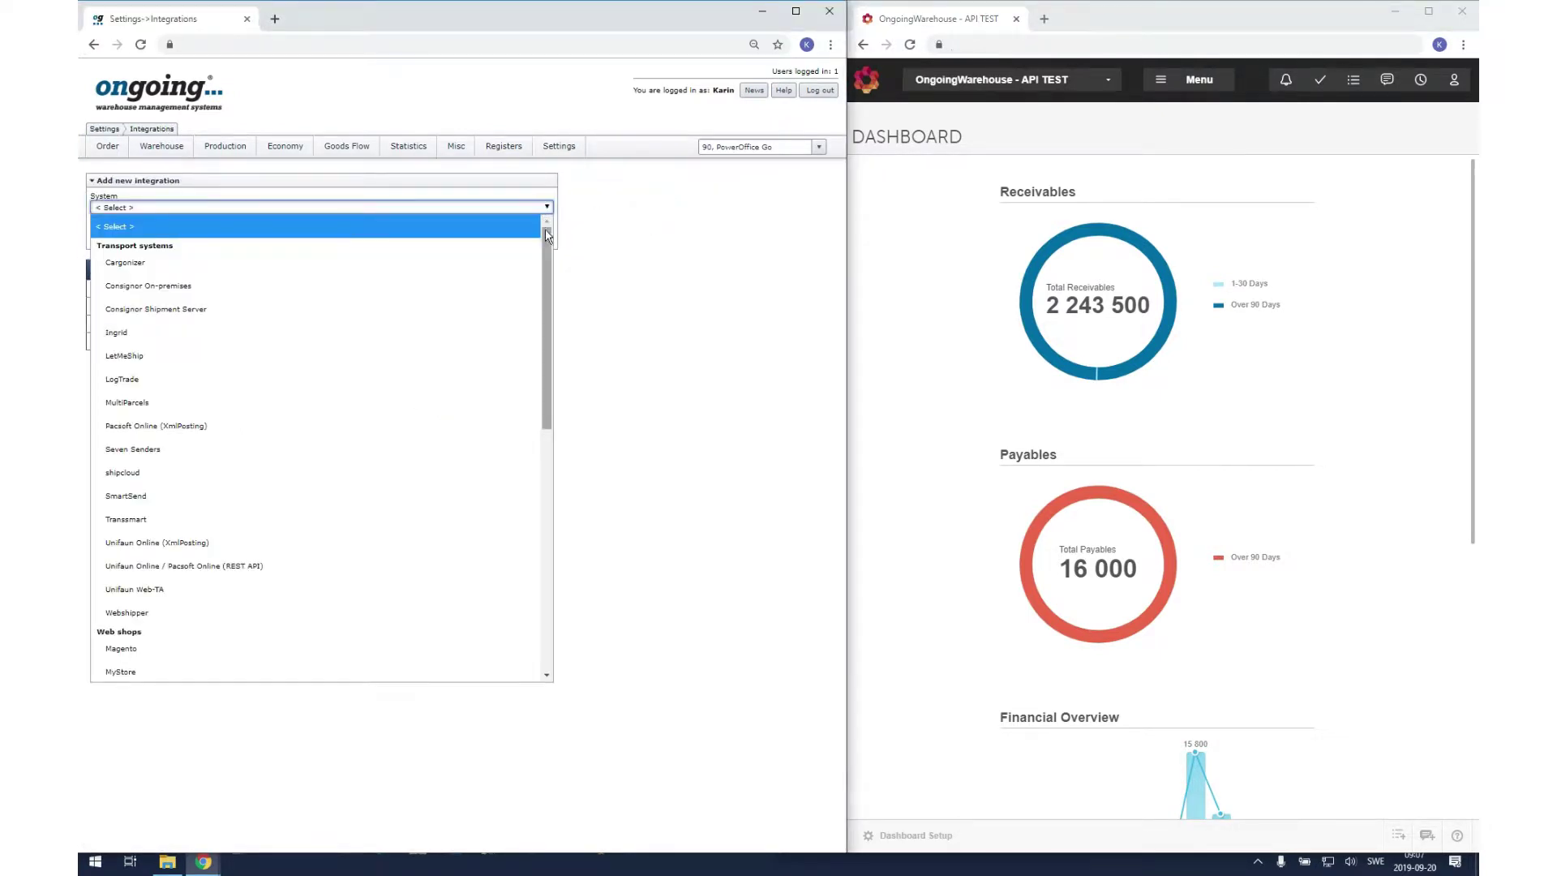
pyautogui.moveTo(552, 253); pyautogui.dragTo(551, 405)
pyautogui.click(339, 479)
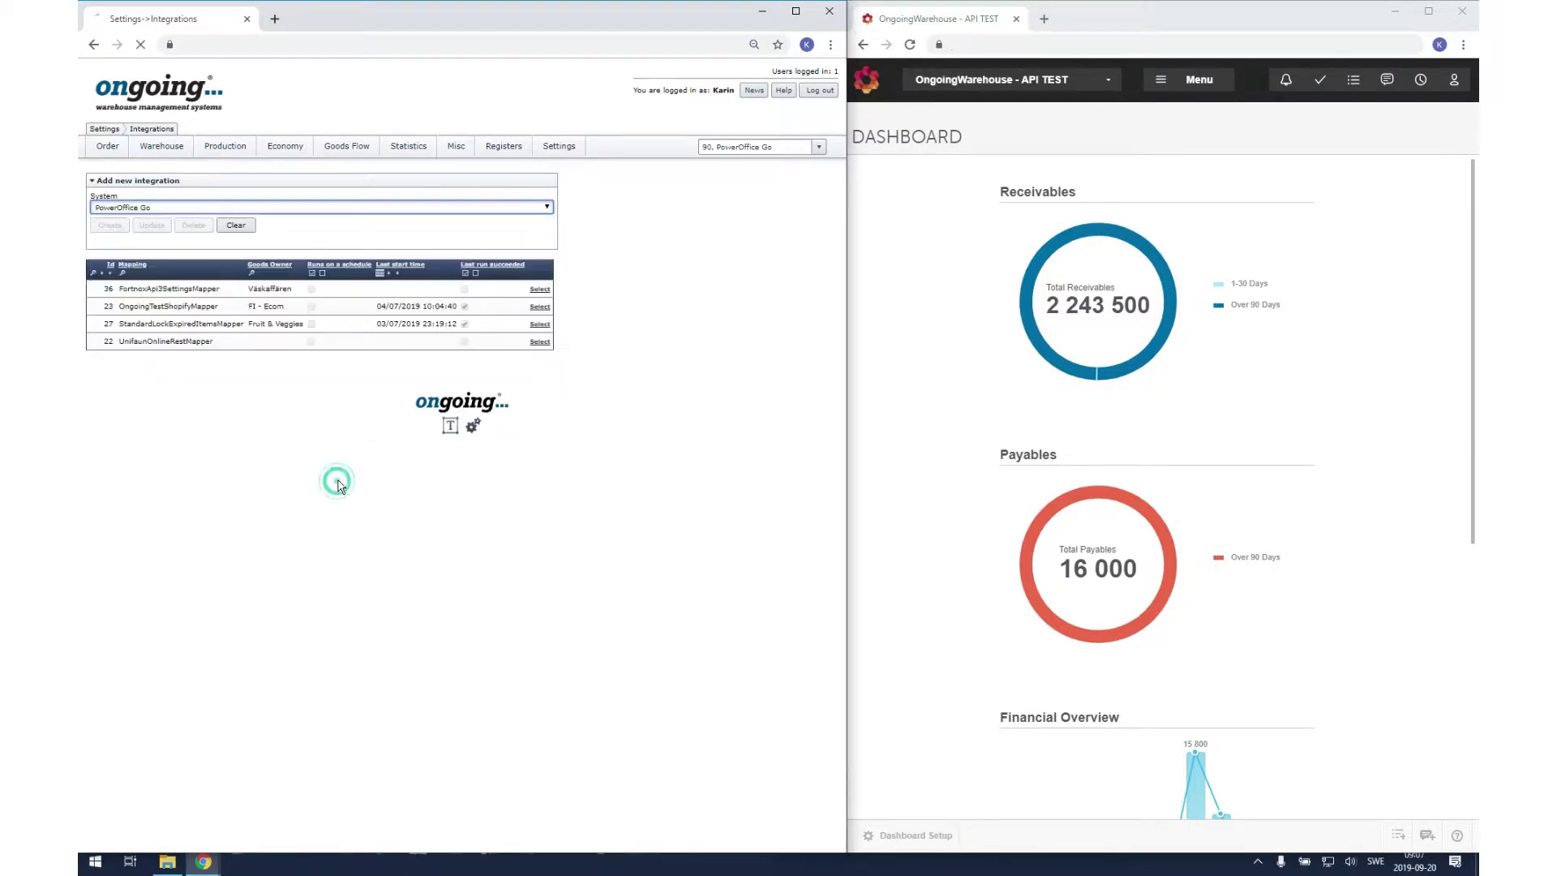
# Step: Enter 'test' as the error-message e-mail and paste in the application and client keys
pyautogui.click(472, 233)
pyautogui.write('test')
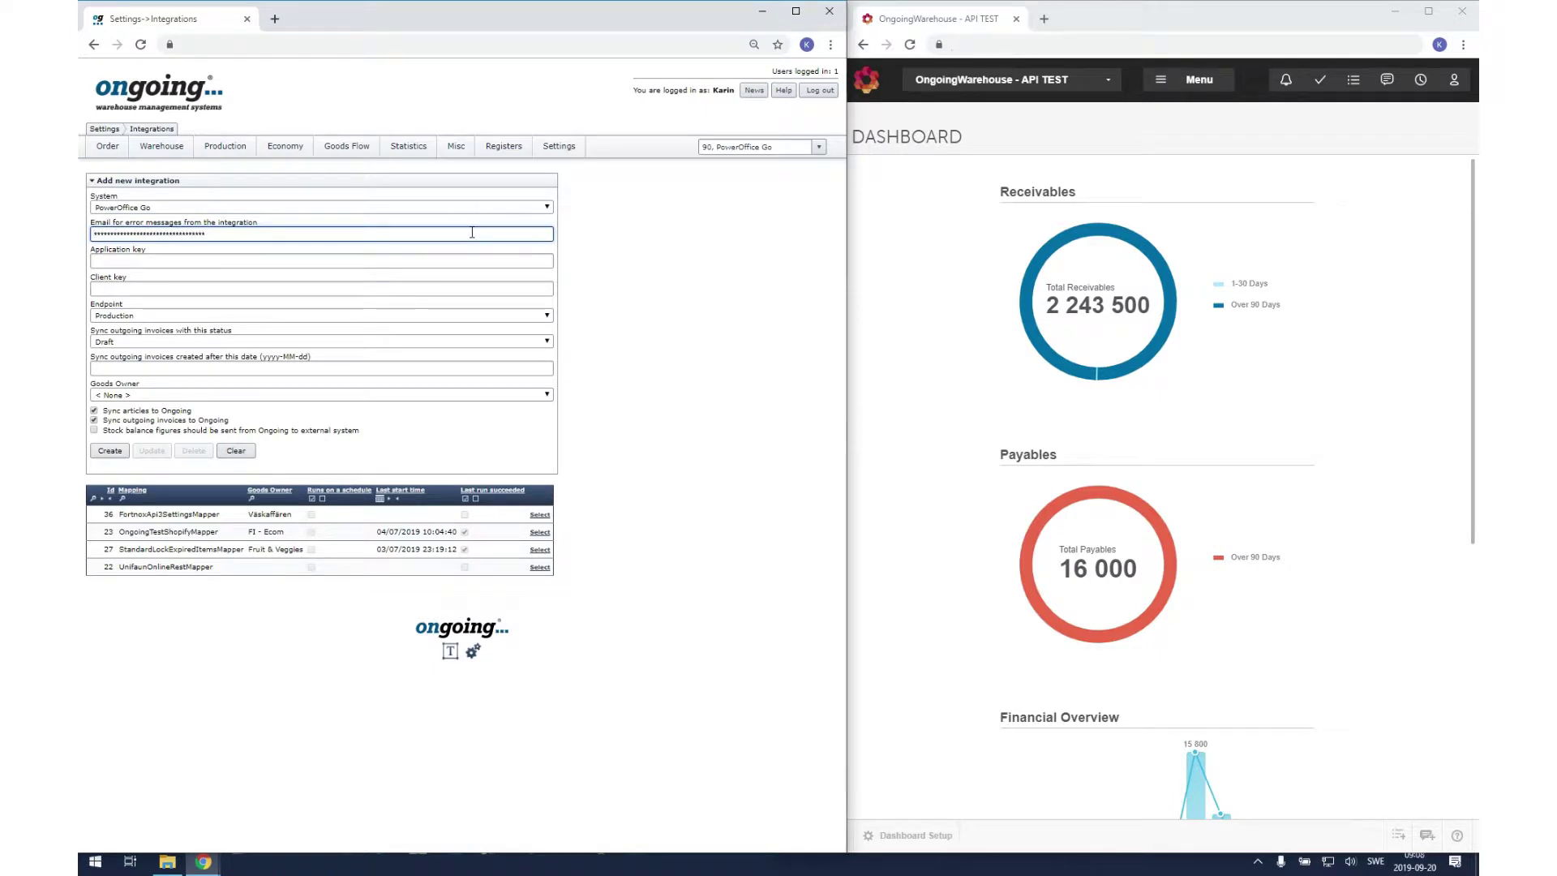
pyautogui.click(370, 257)
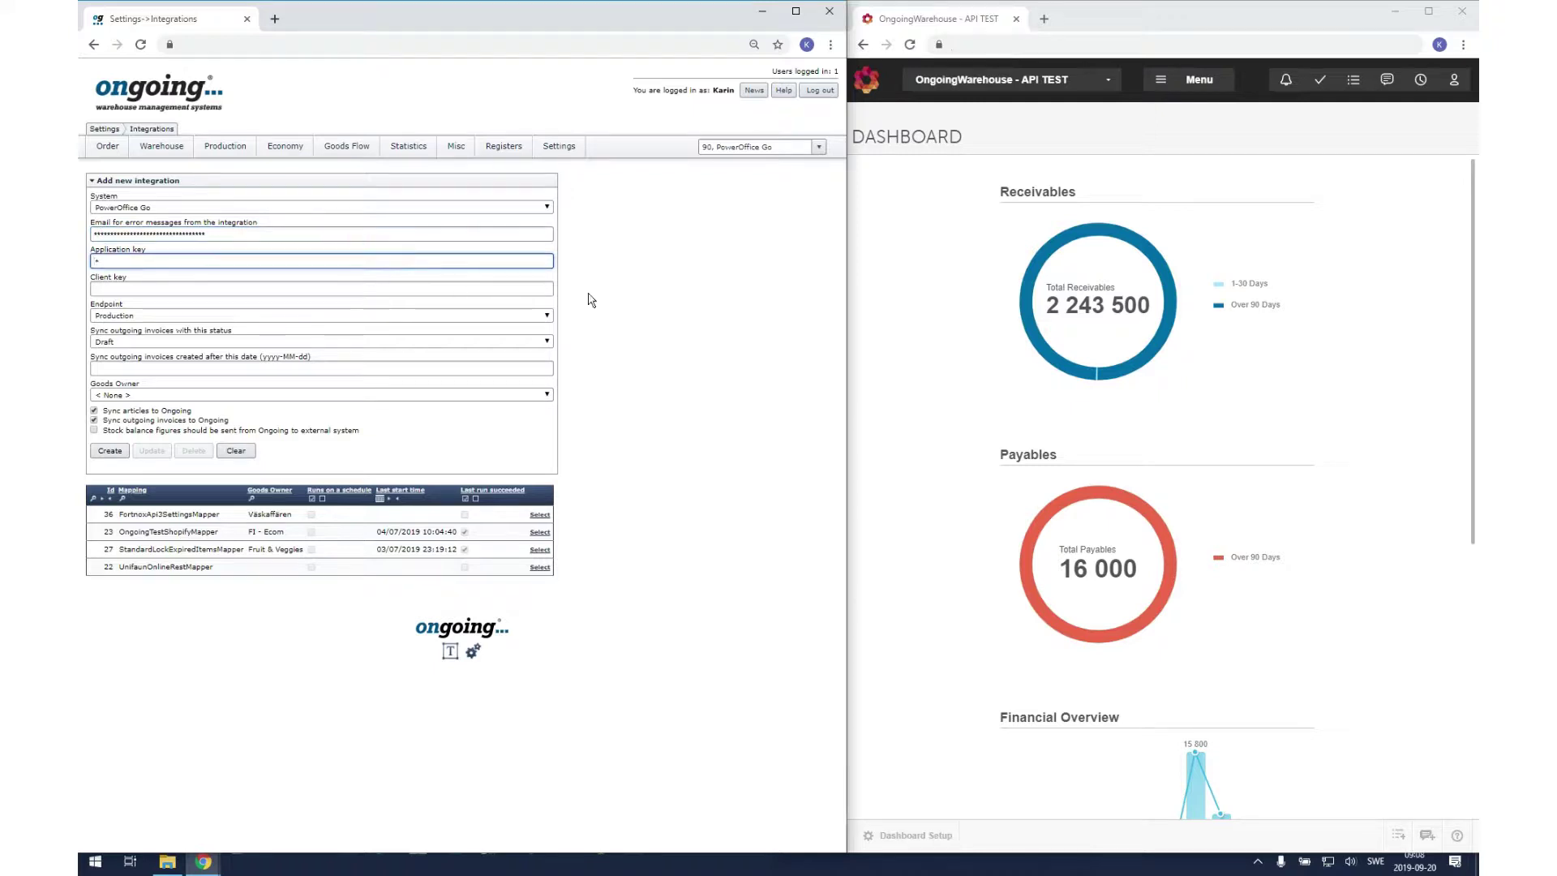
pyautogui.hotkey('ctrl', 'v')
pyautogui.hotkey('ctrl', 'v')
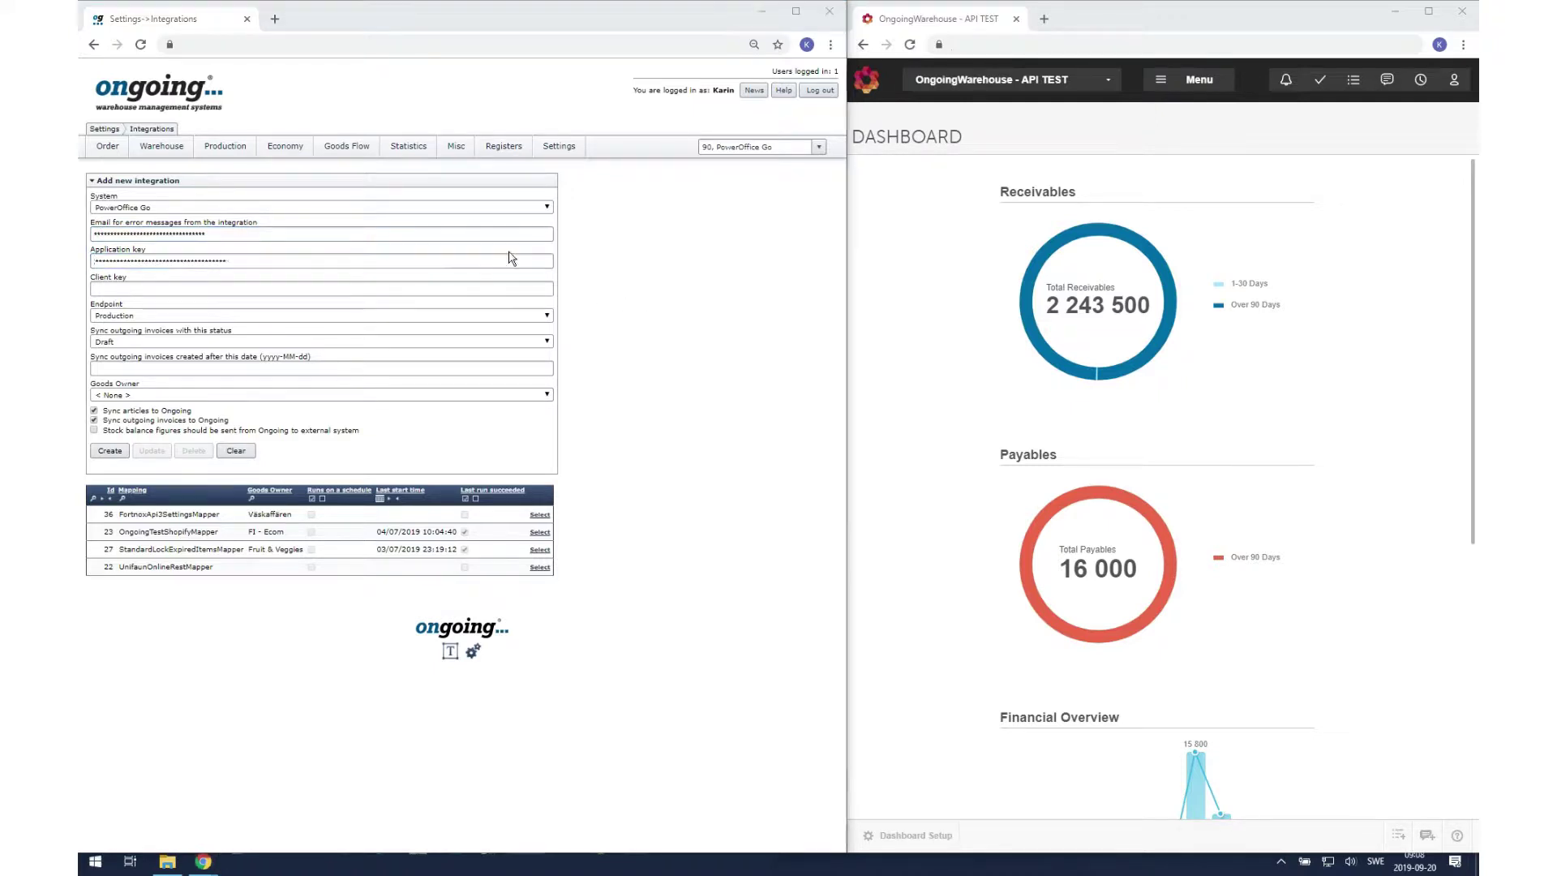
pyautogui.click(487, 286)
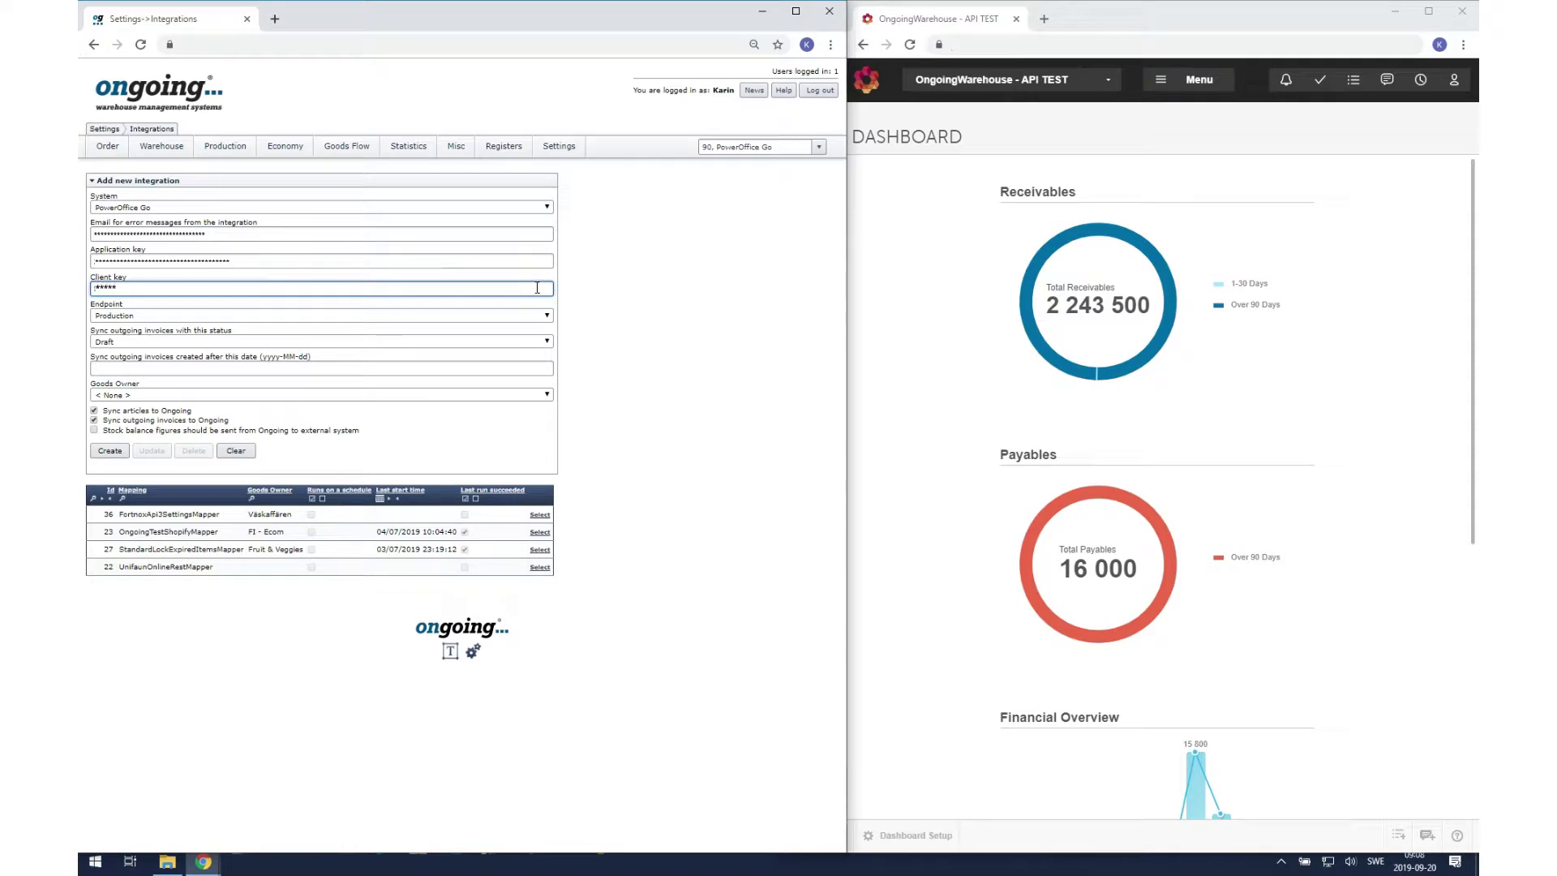
pyautogui.hotkey('ctrl', 'v')
# Step: Set the endpoint to Demo, sync Paid invoices, and enter 2019-09-19 as the earliest date
pyautogui.click(547, 316)
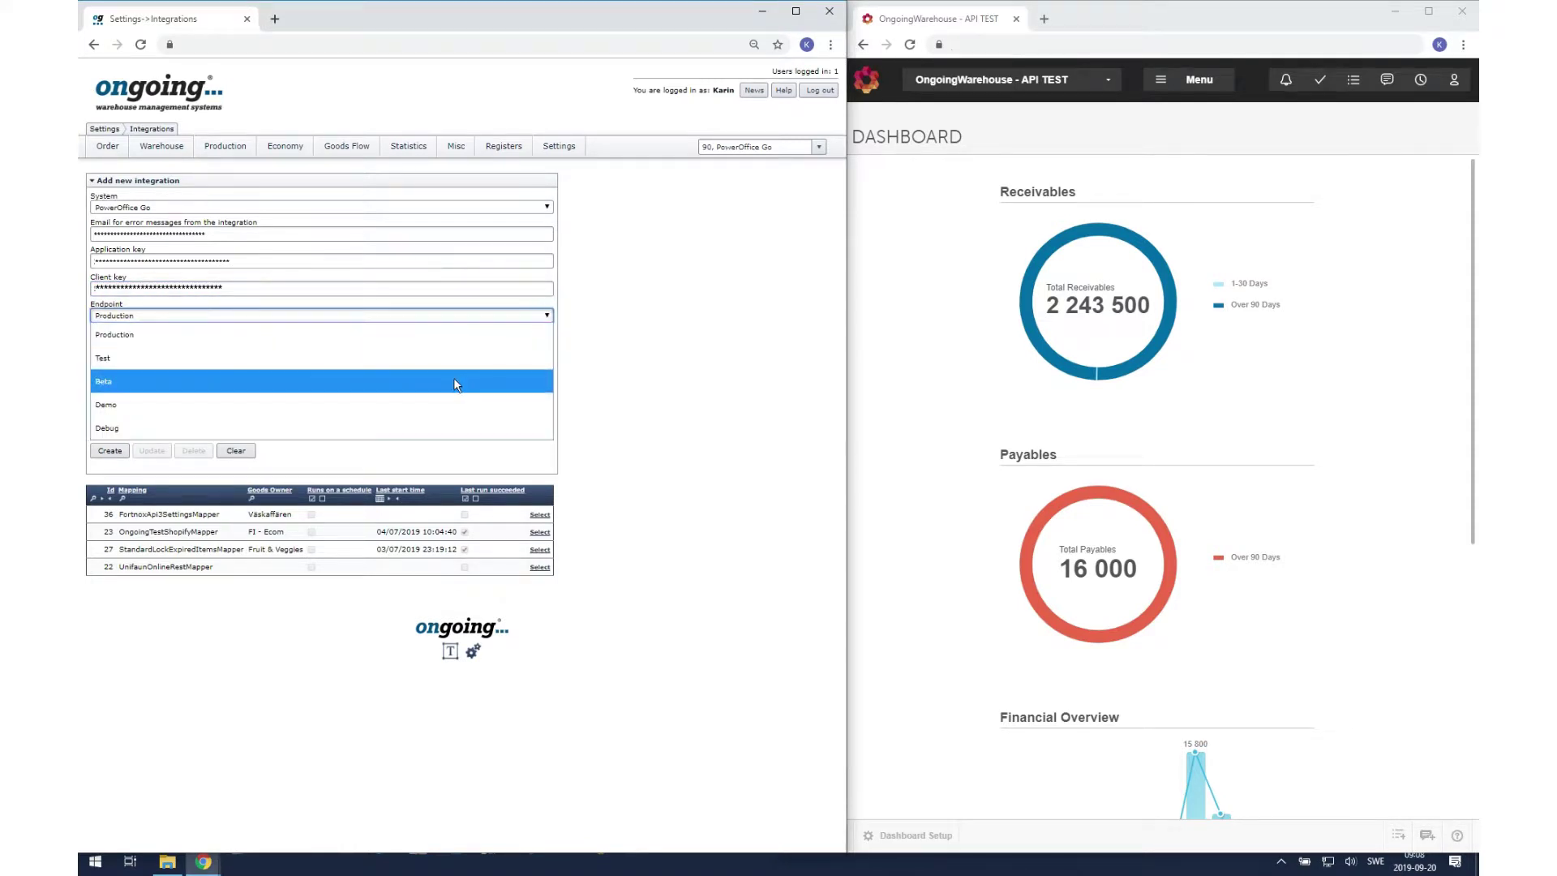
pyautogui.click(441, 398)
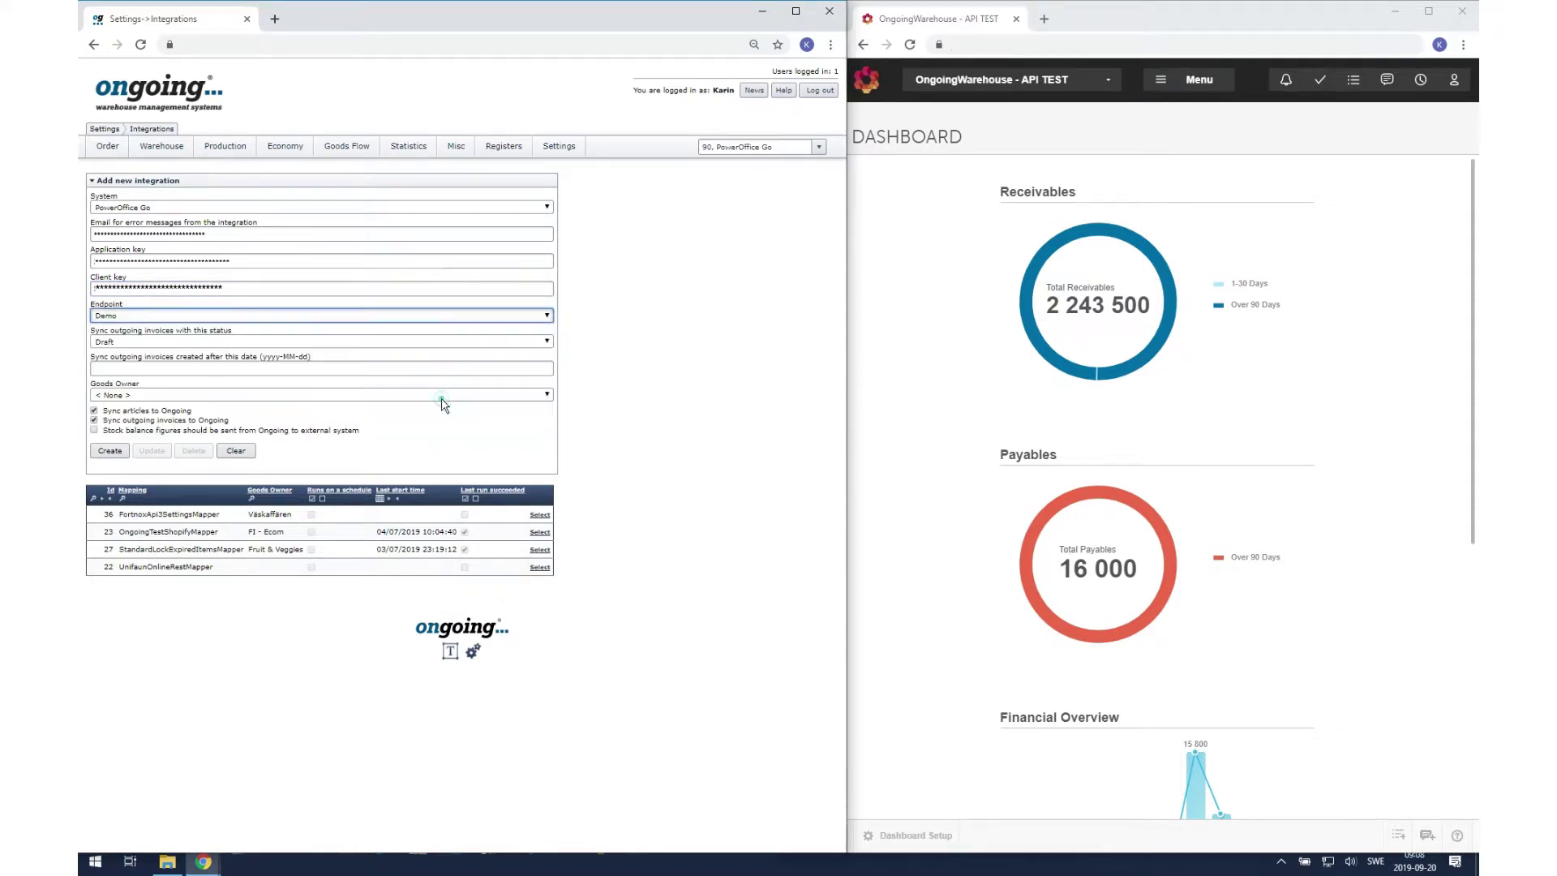
pyautogui.click(548, 342)
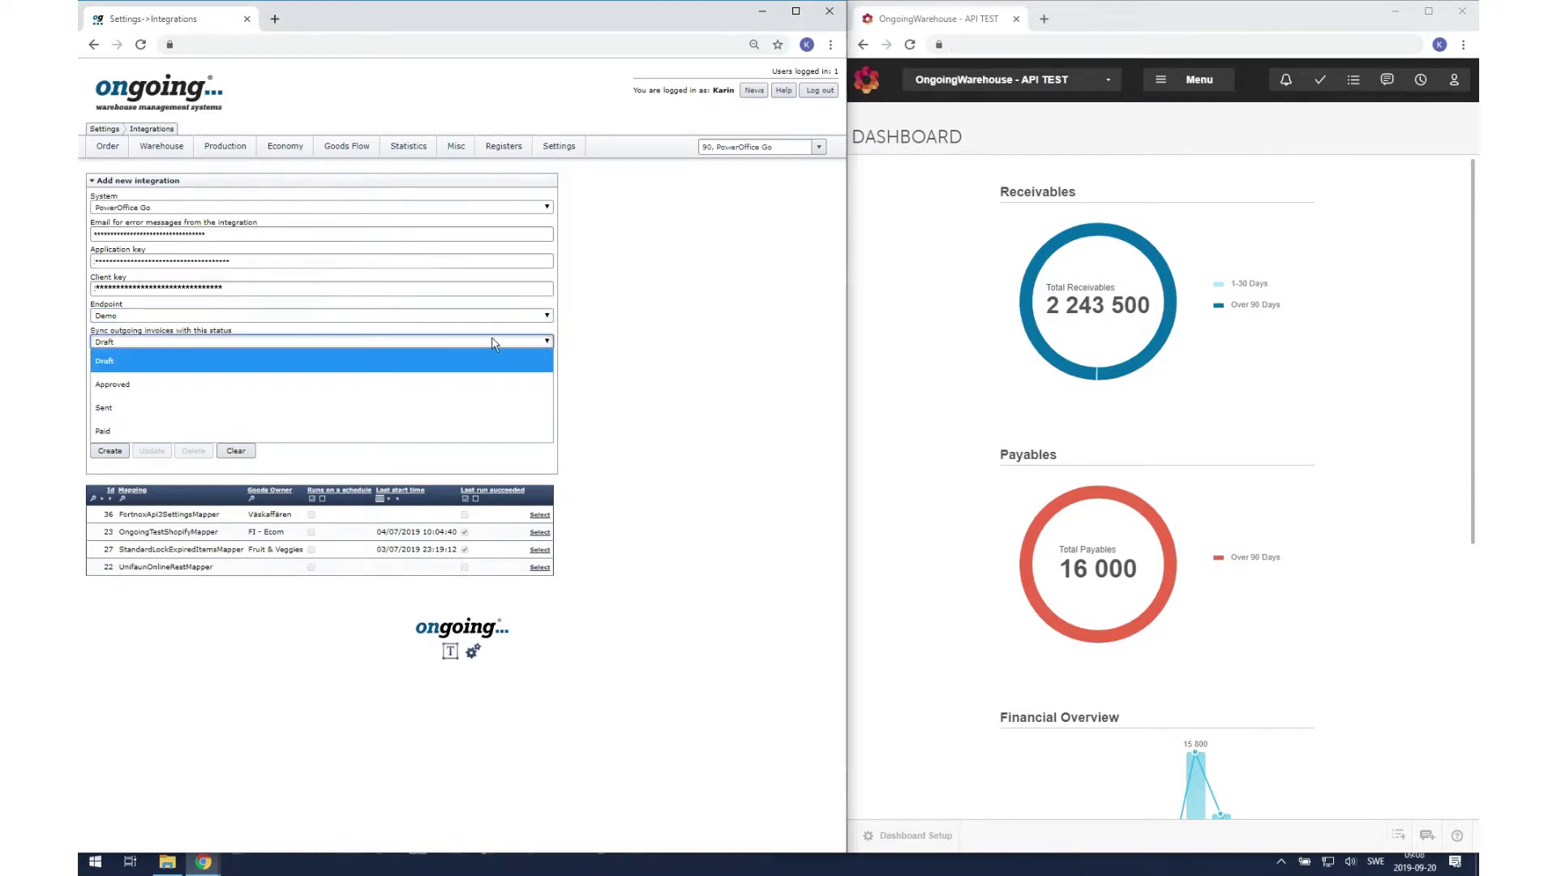
pyautogui.click(201, 429)
pyautogui.click(266, 367)
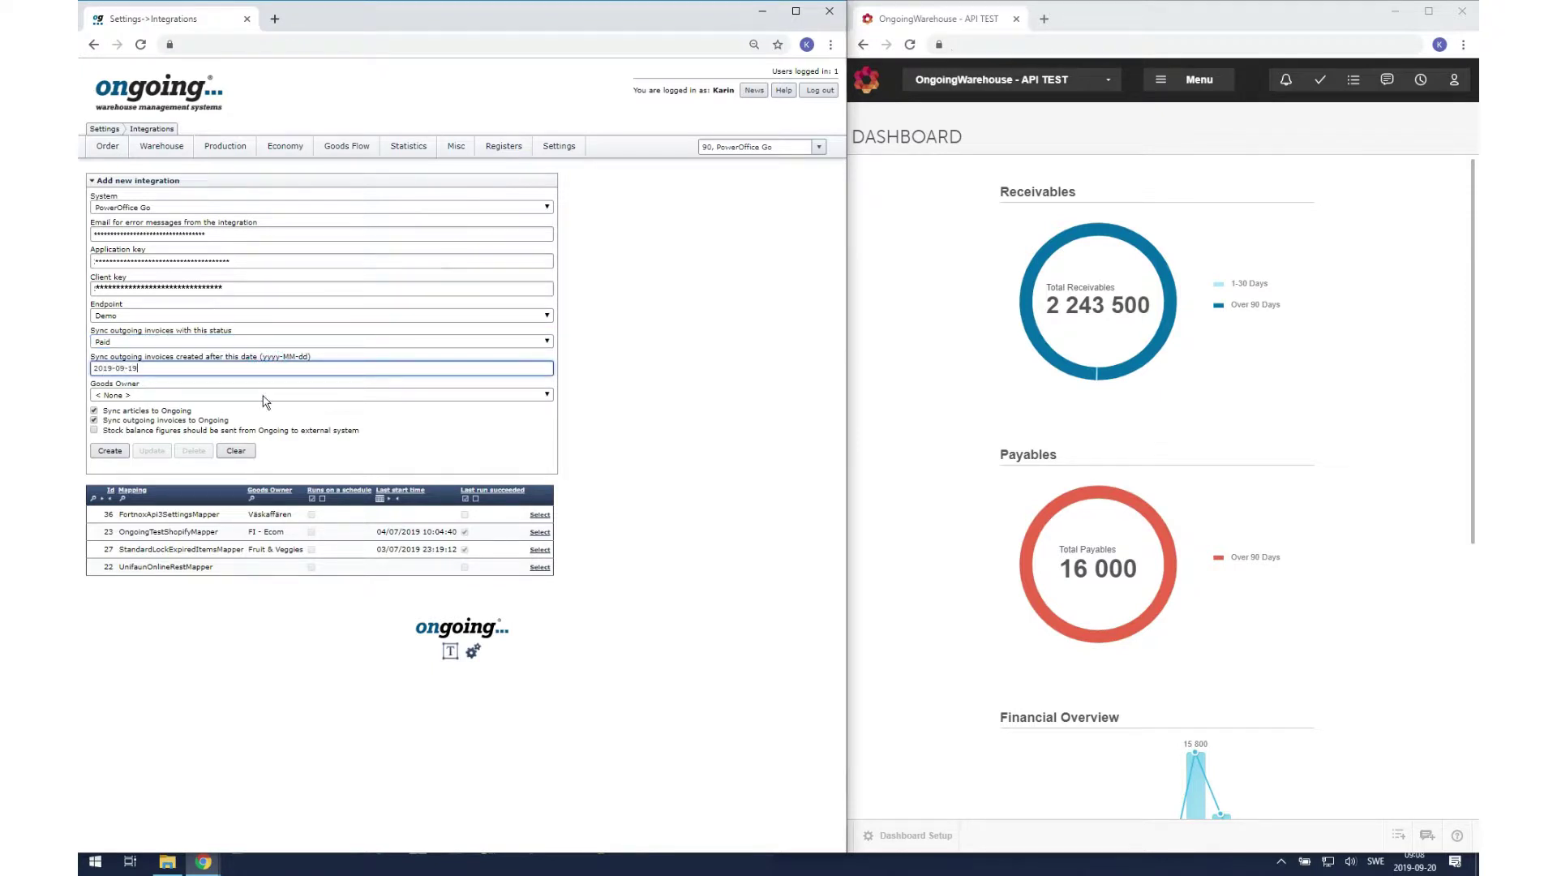
# Step: Choose goods owner PowerOffice Go 90, enable sending stock balances, and create the integration
pyautogui.click(269, 395)
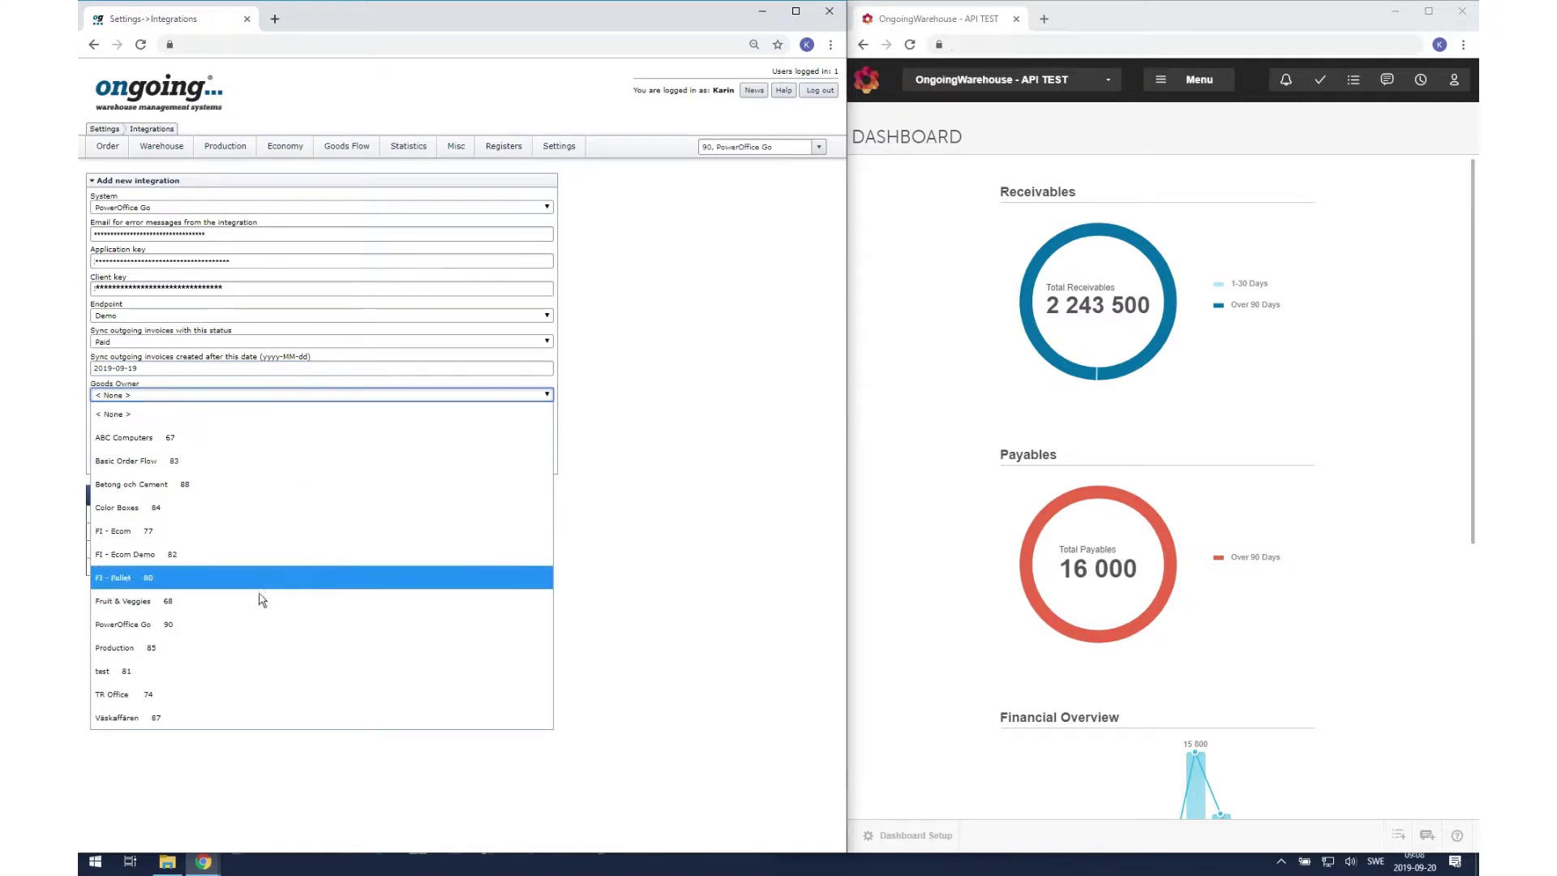
pyautogui.click(228, 623)
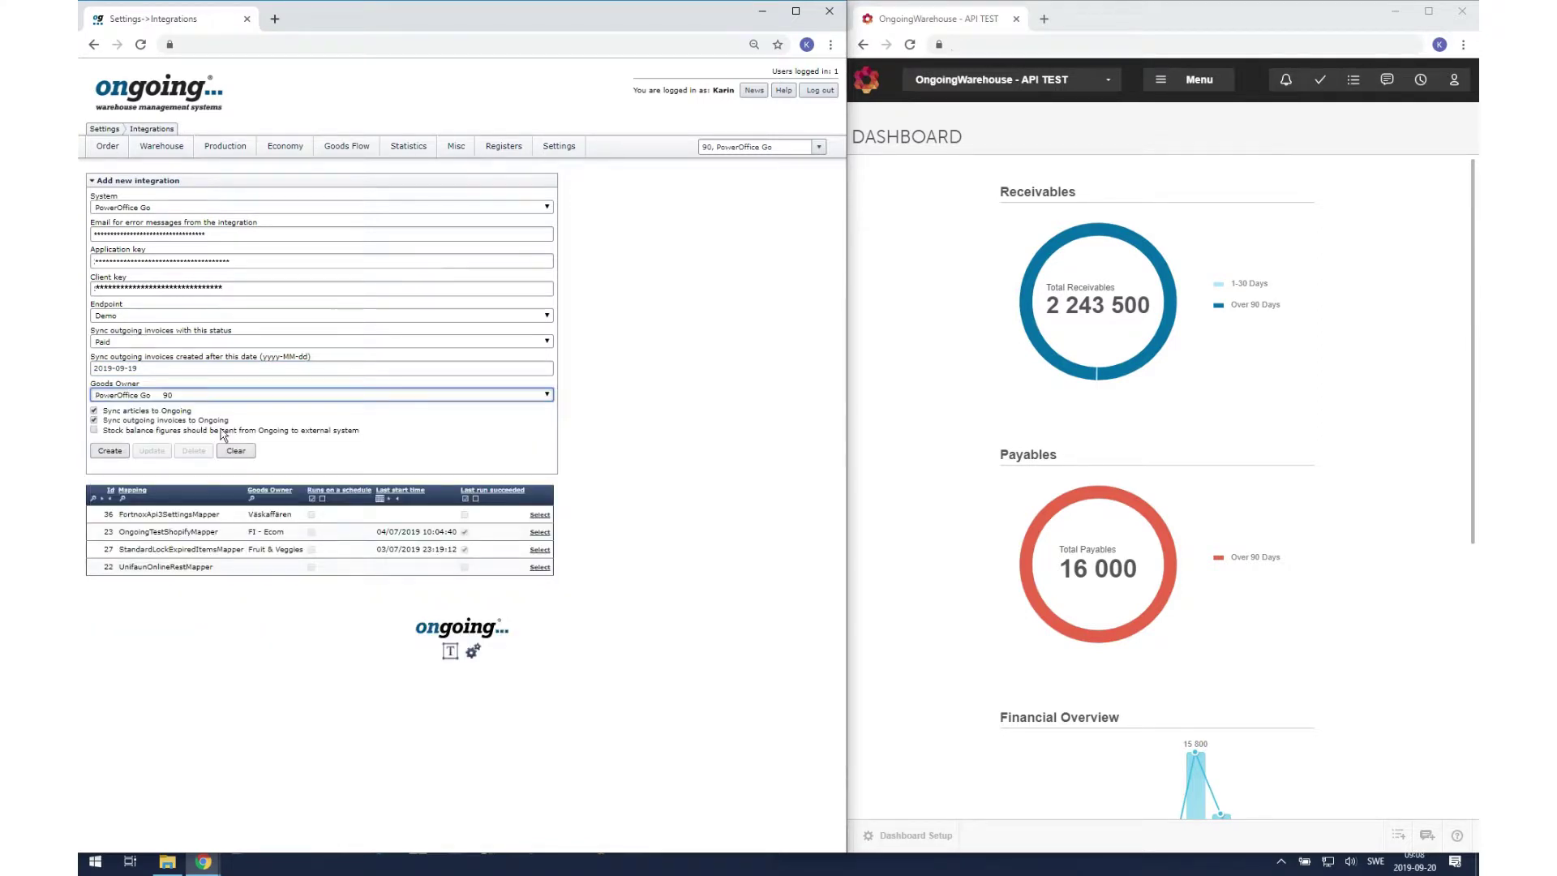
pyautogui.click(94, 432)
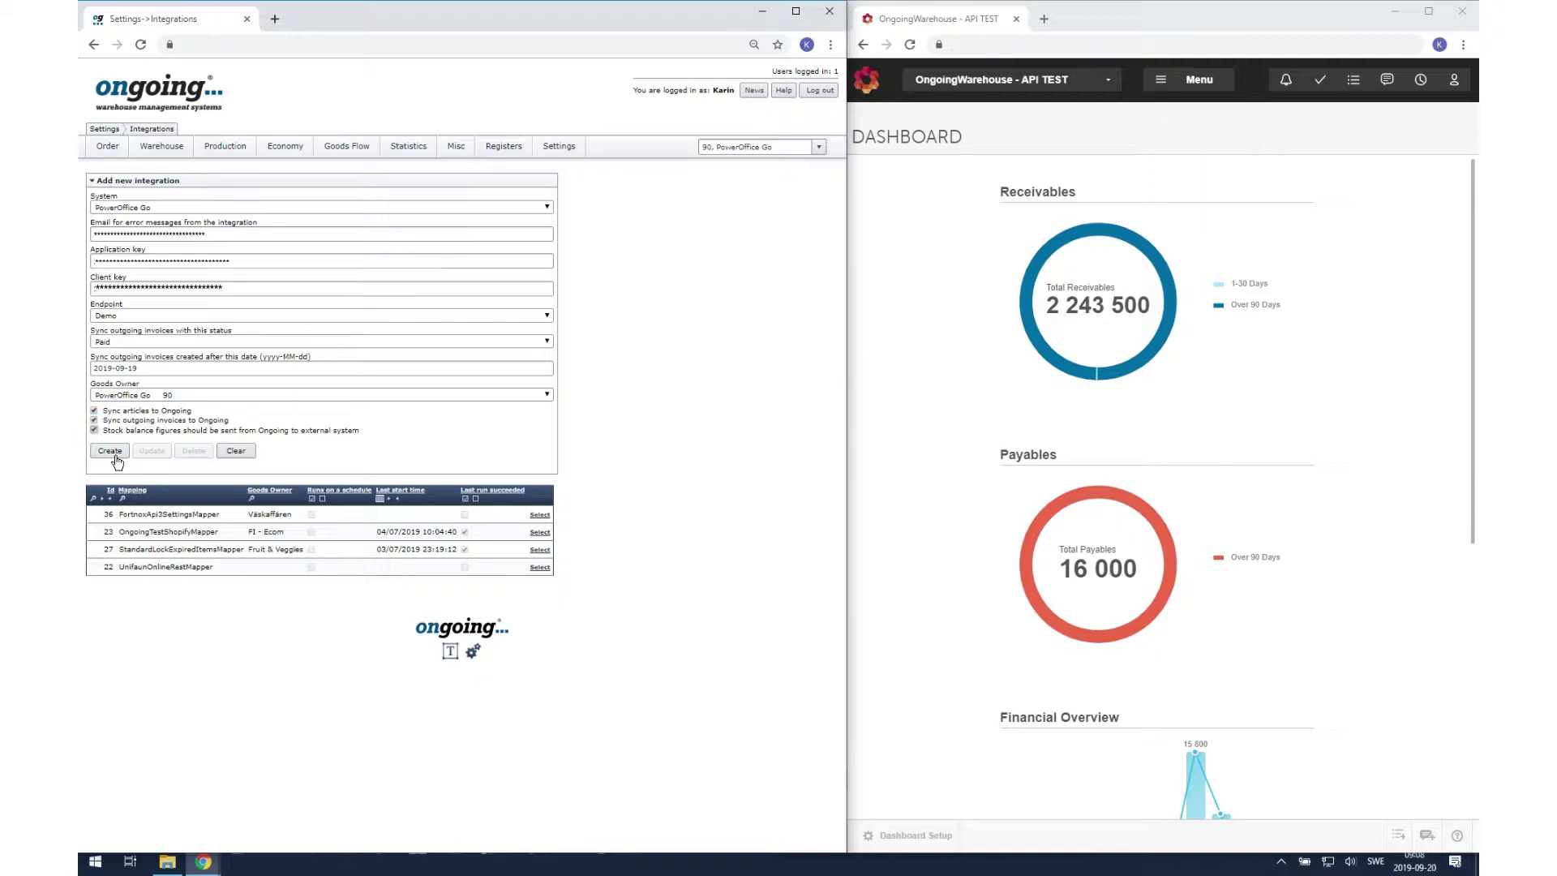
pyautogui.click(110, 451)
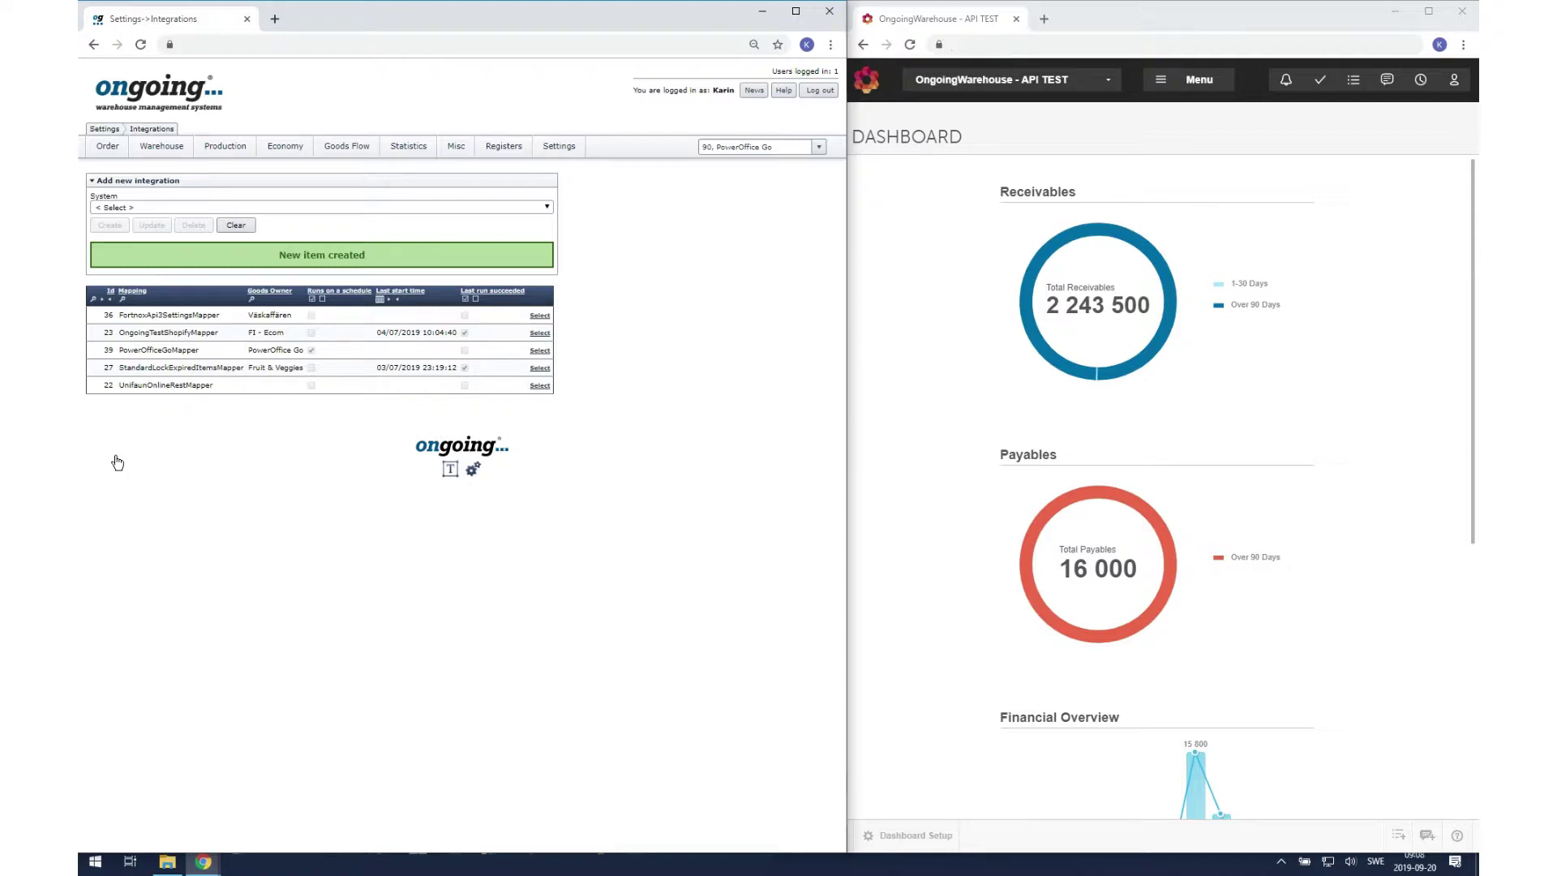
# Step: Show PowerOffice Go's products beside Ongoing's reloaded Articles list of 31 synced articles
pyautogui.click(1173, 82)
pyautogui.click(1210, 165)
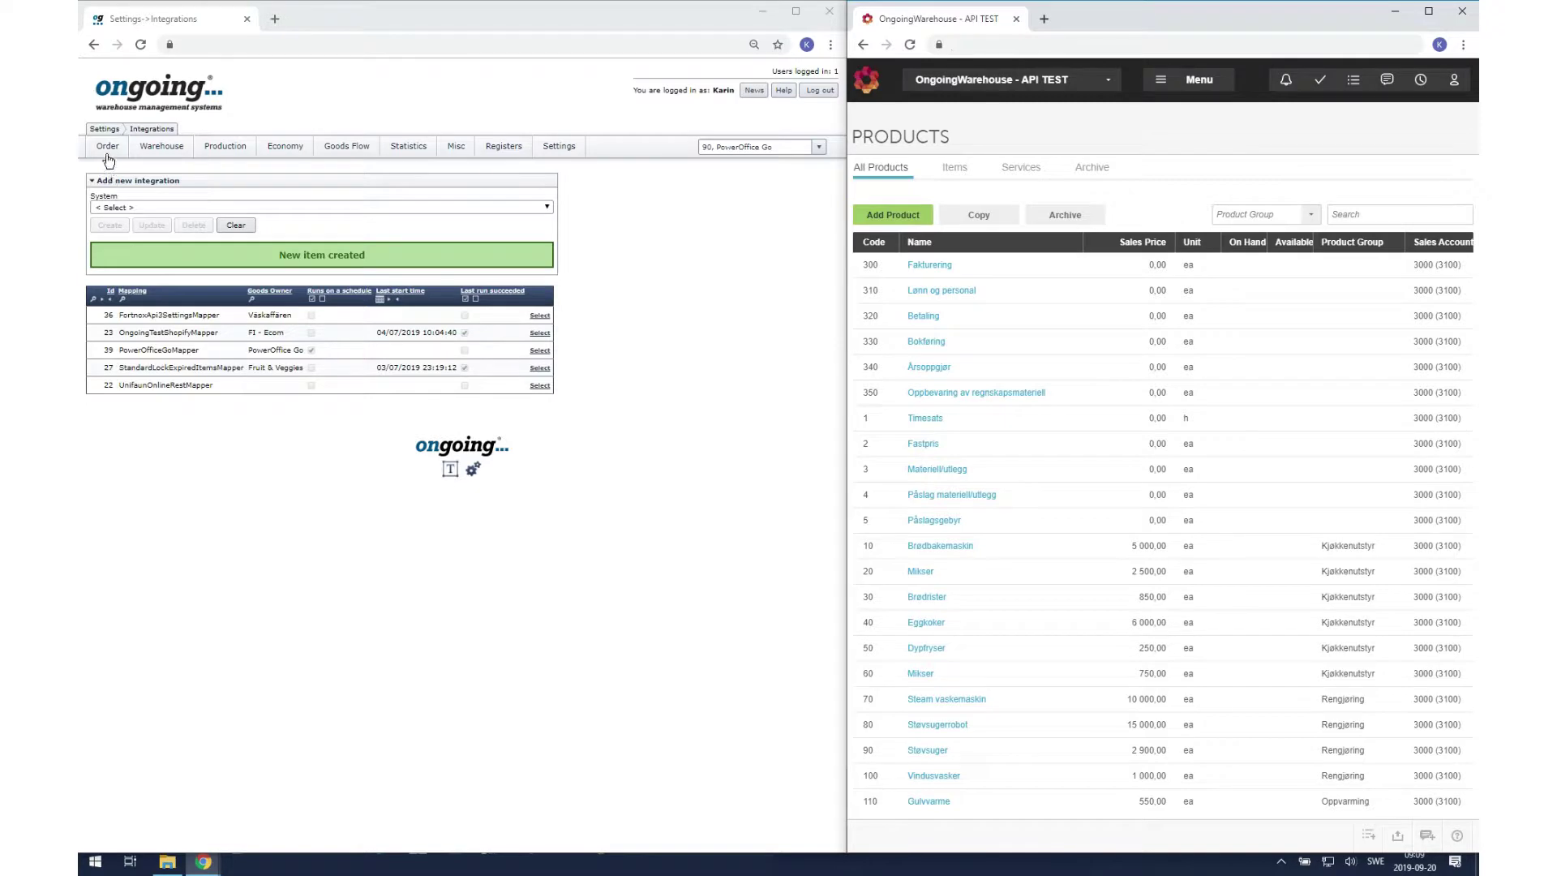
pyautogui.moveTo(161, 147)
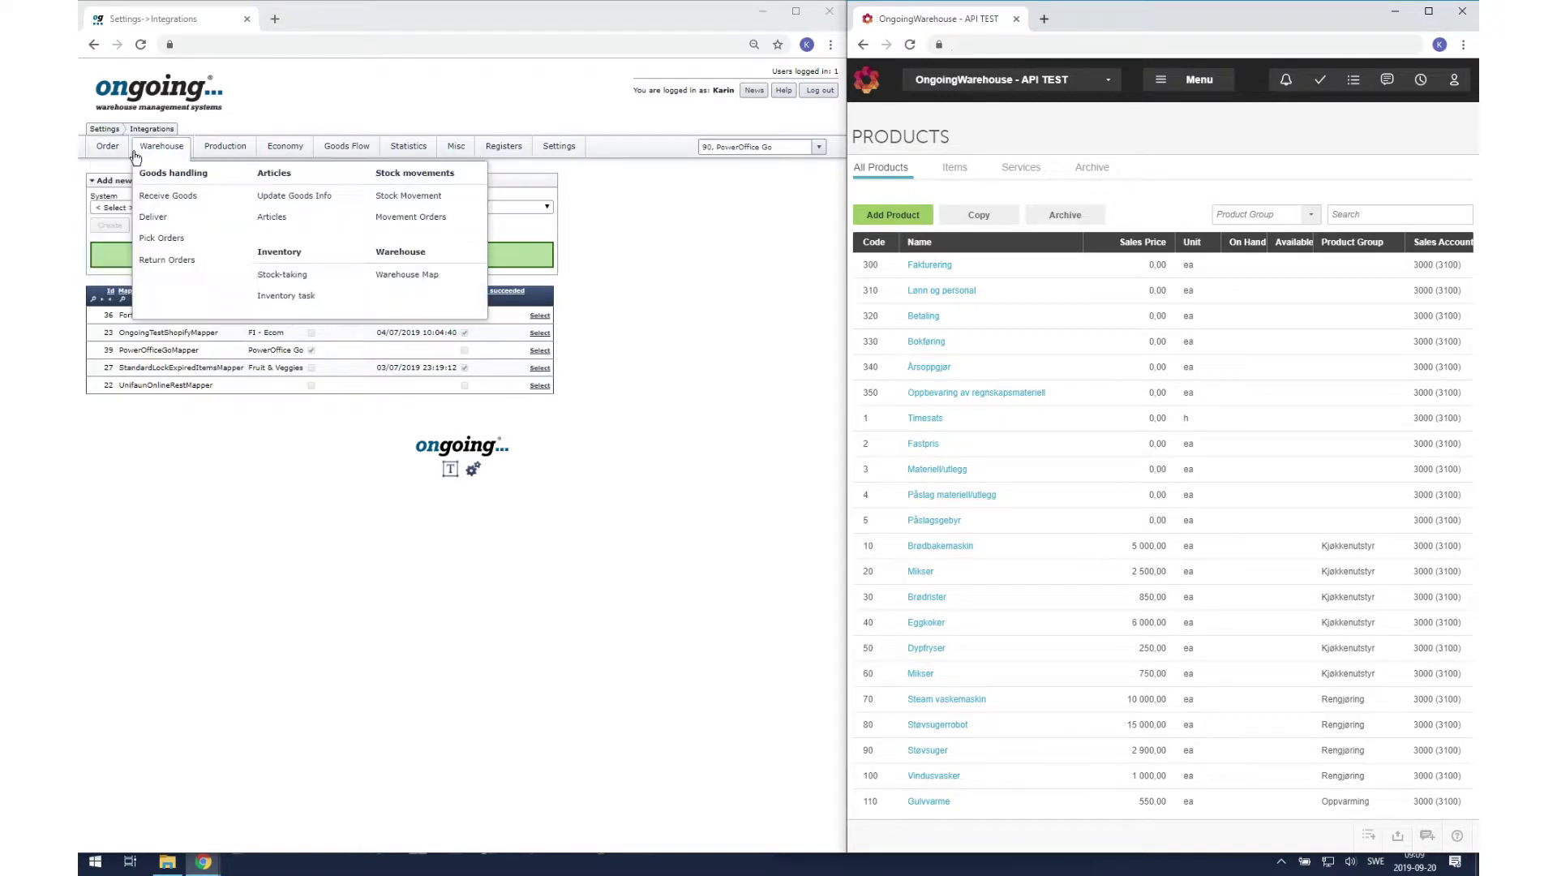
pyautogui.click(303, 230)
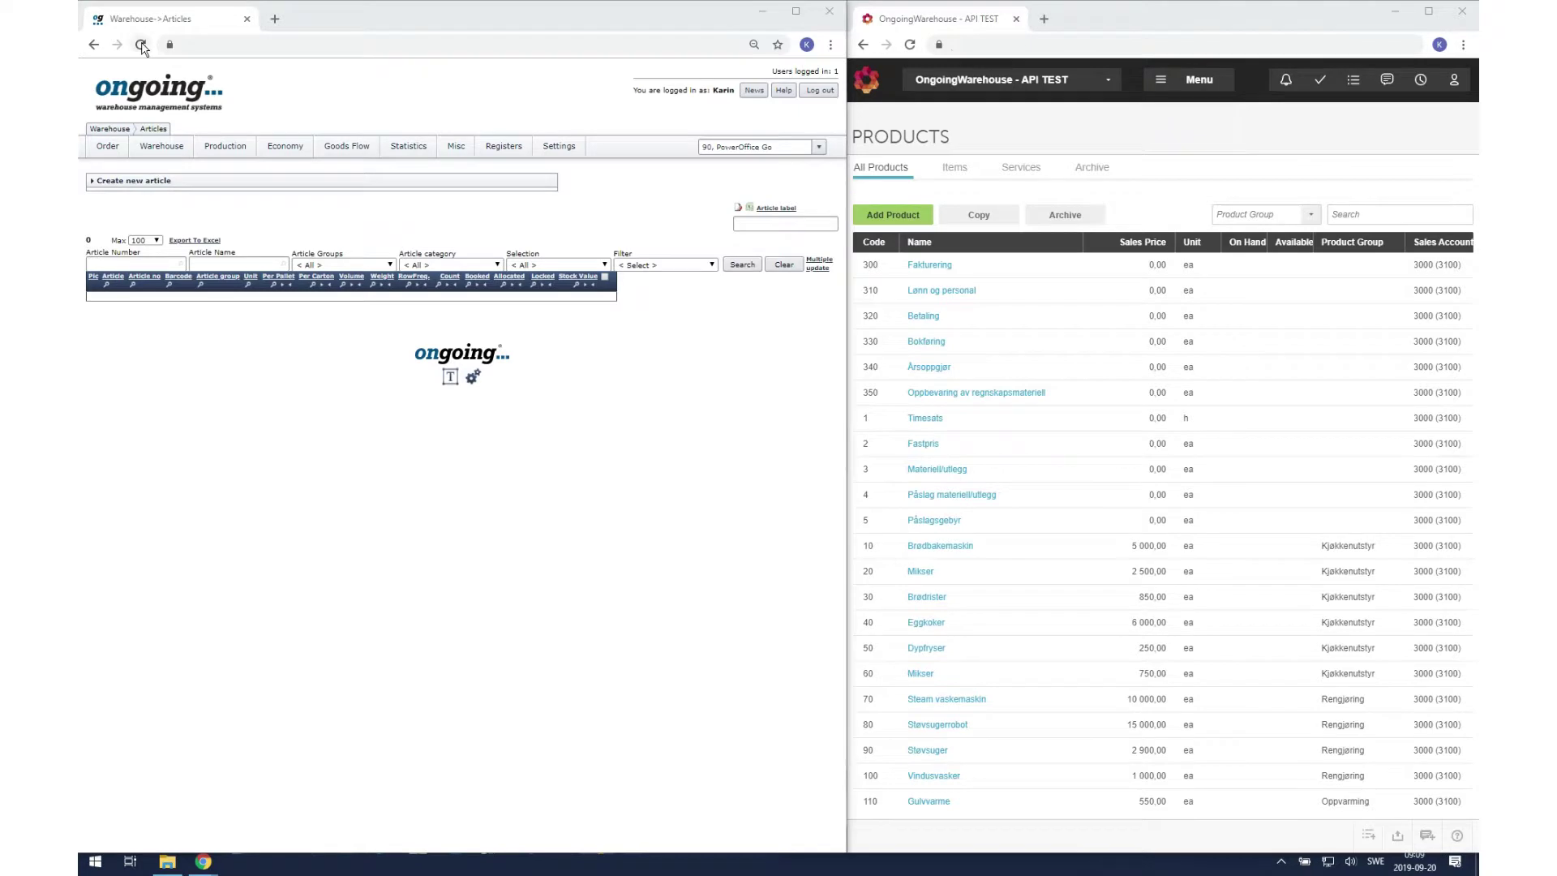
pyautogui.click(141, 45)
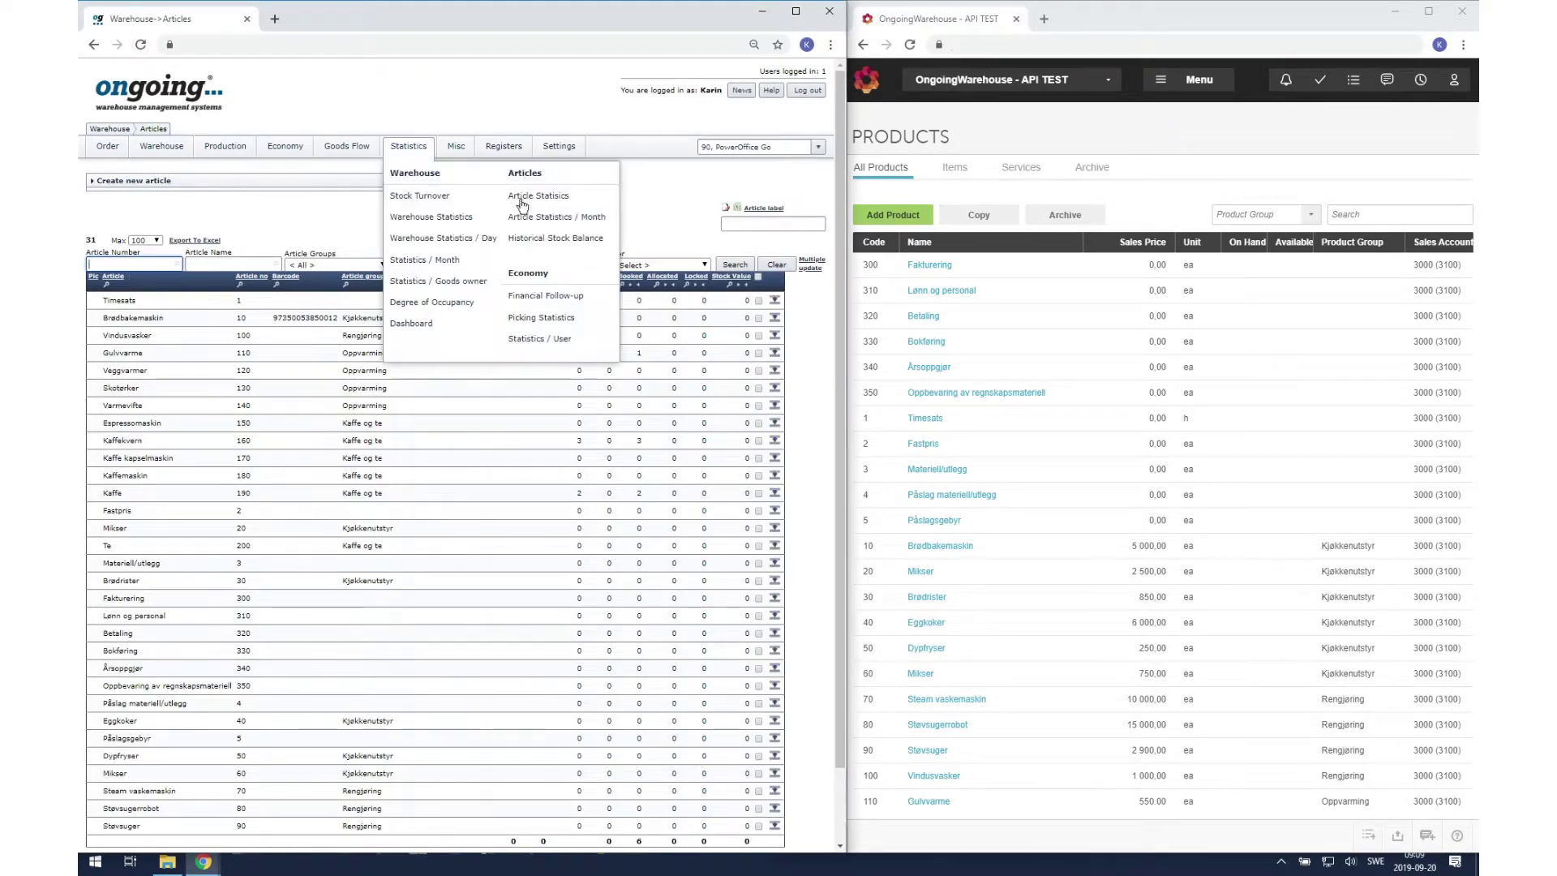
pyautogui.scroll(-2, 838, 499)
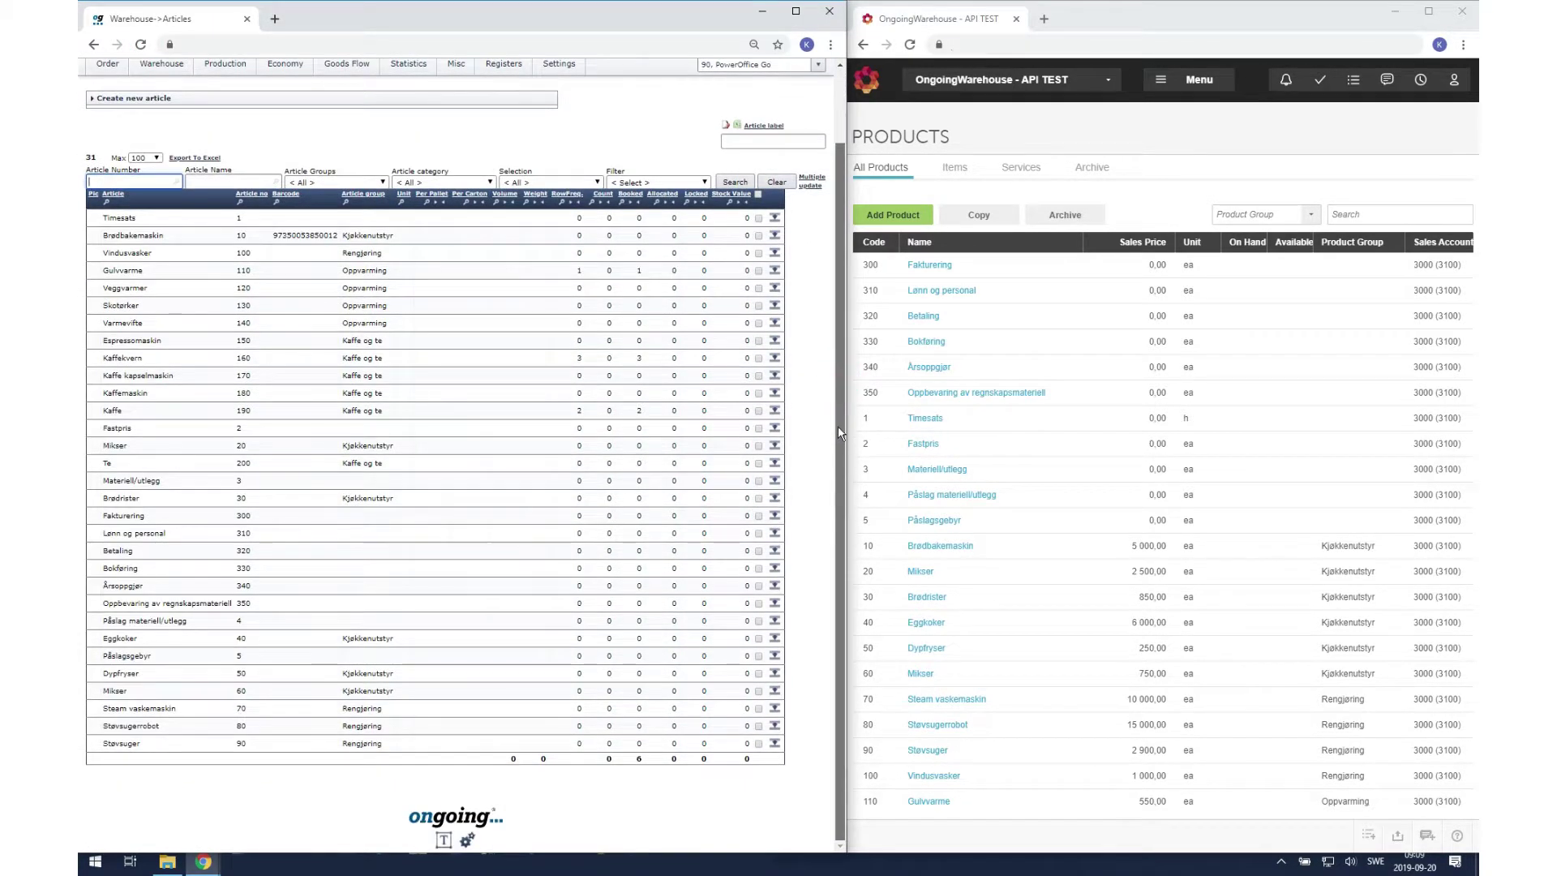
pyautogui.scroll(2, 837, 381)
pyautogui.scroll(-1, 1087, 527)
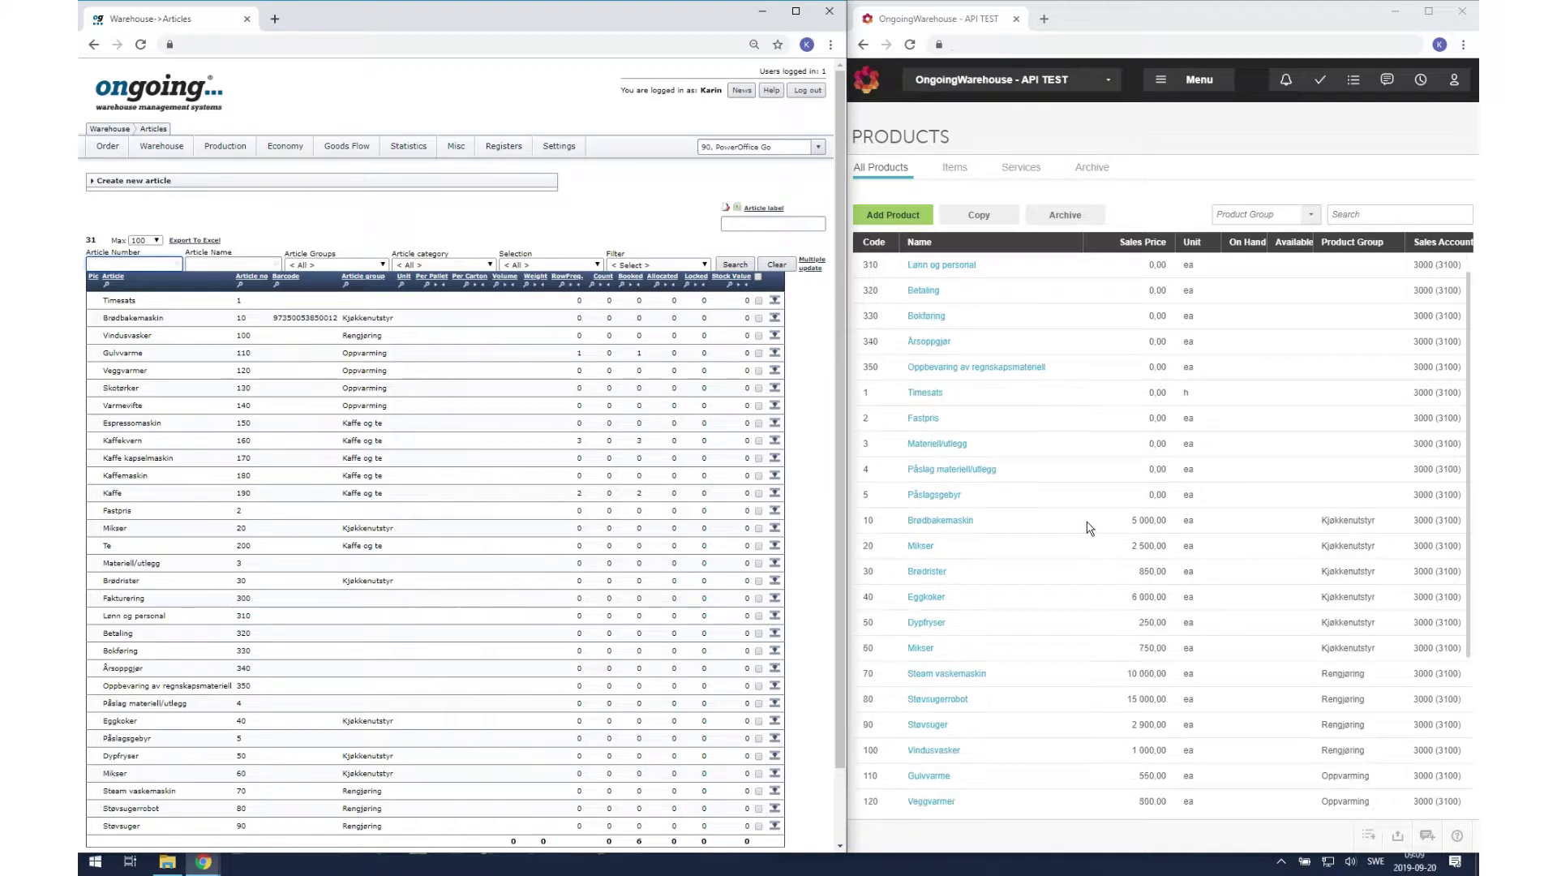
# Step: Make Mikser an inventory item with 10 on hand
pyautogui.click(919, 548)
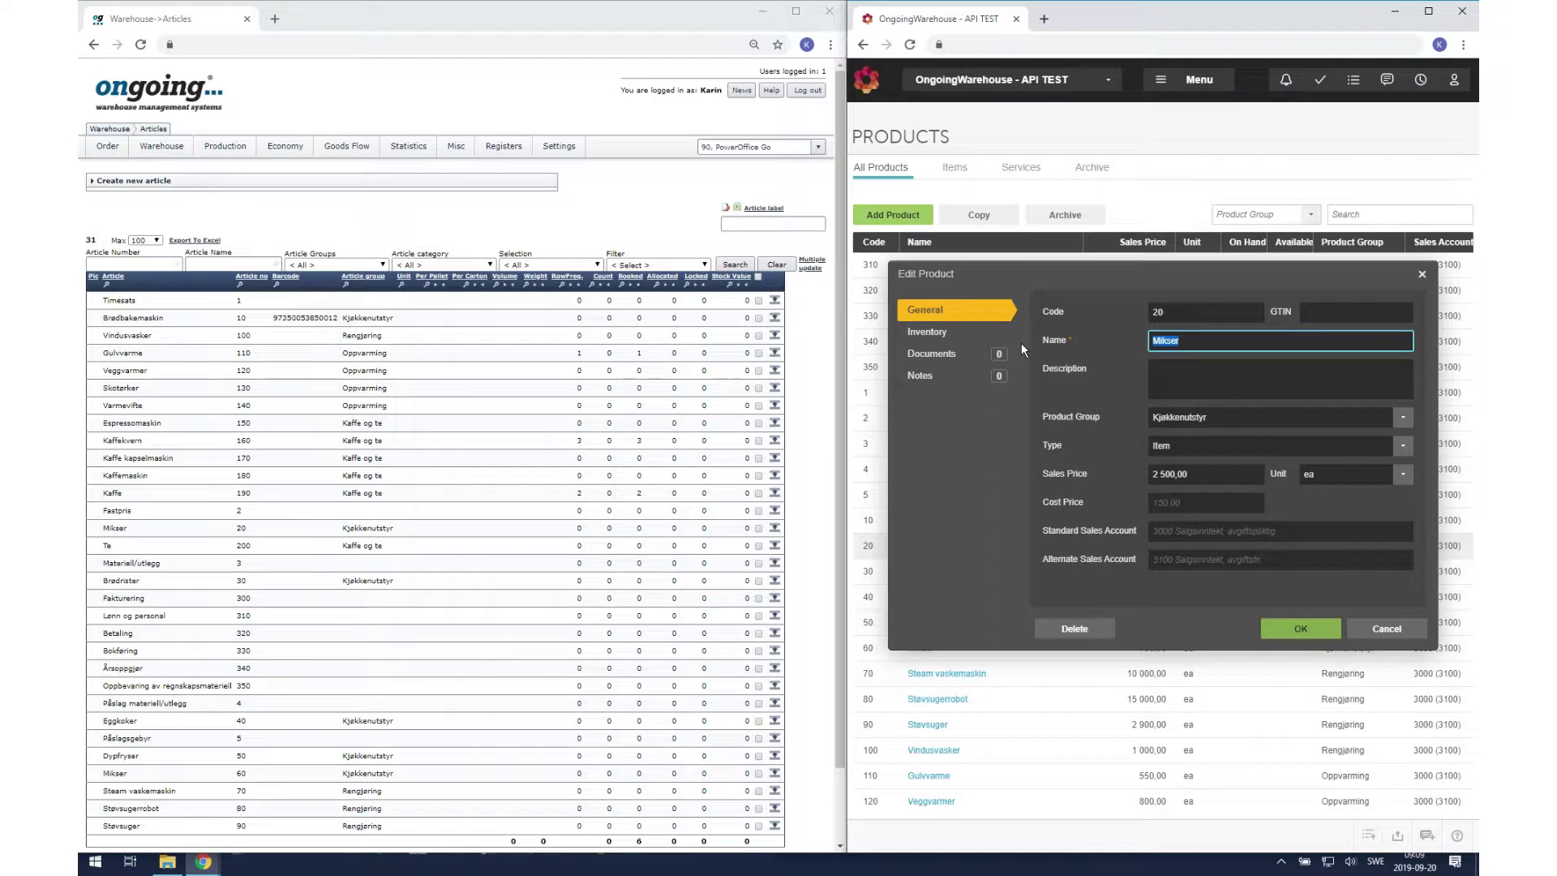
pyautogui.click(973, 333)
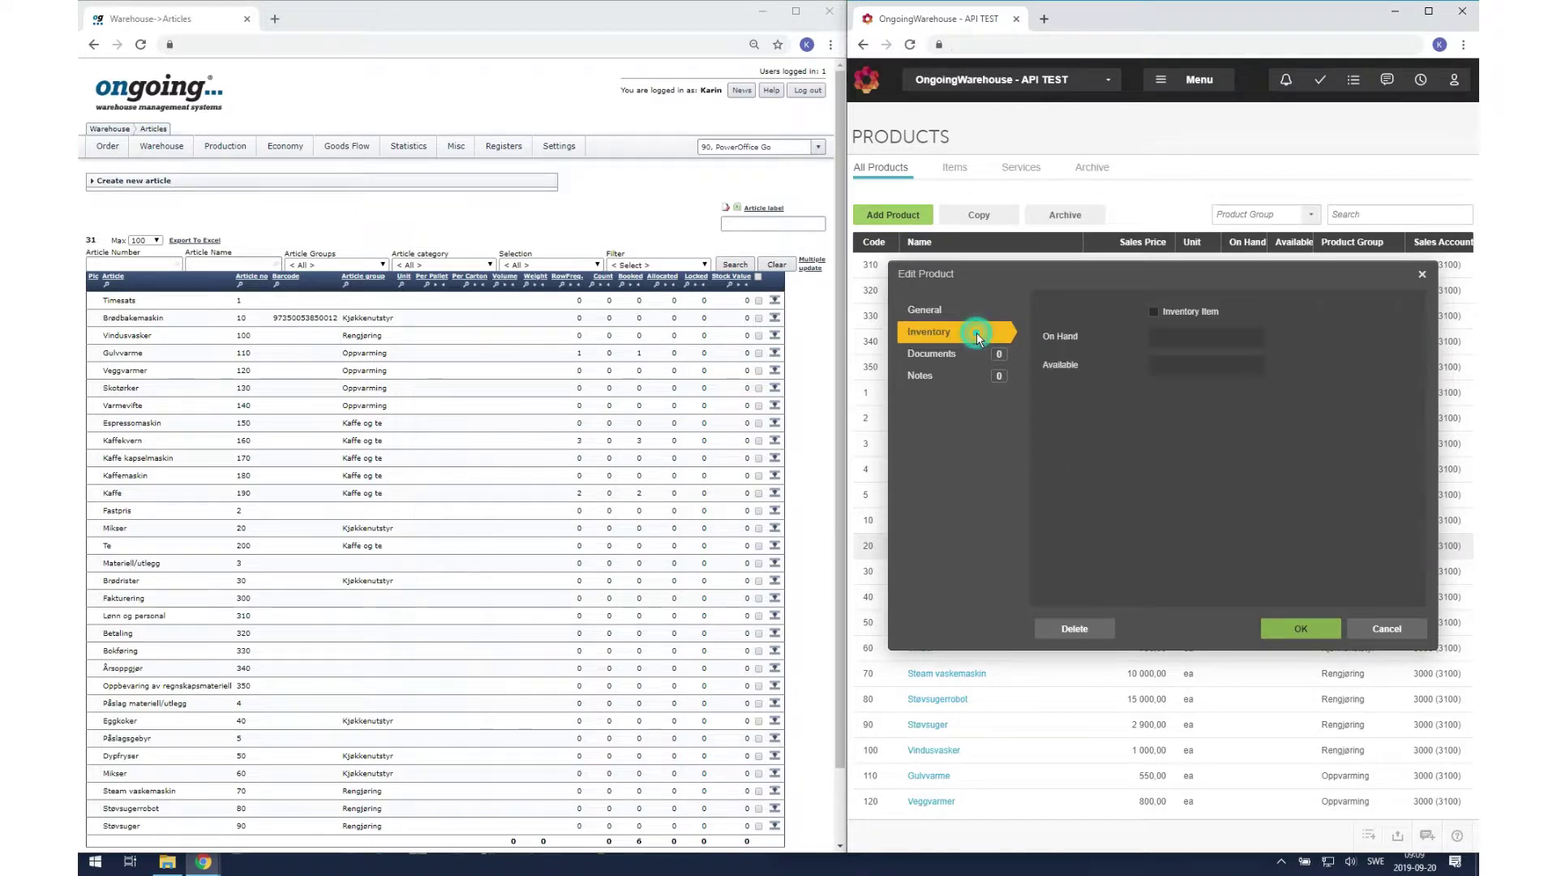
pyautogui.click(1154, 313)
pyautogui.click(1189, 339)
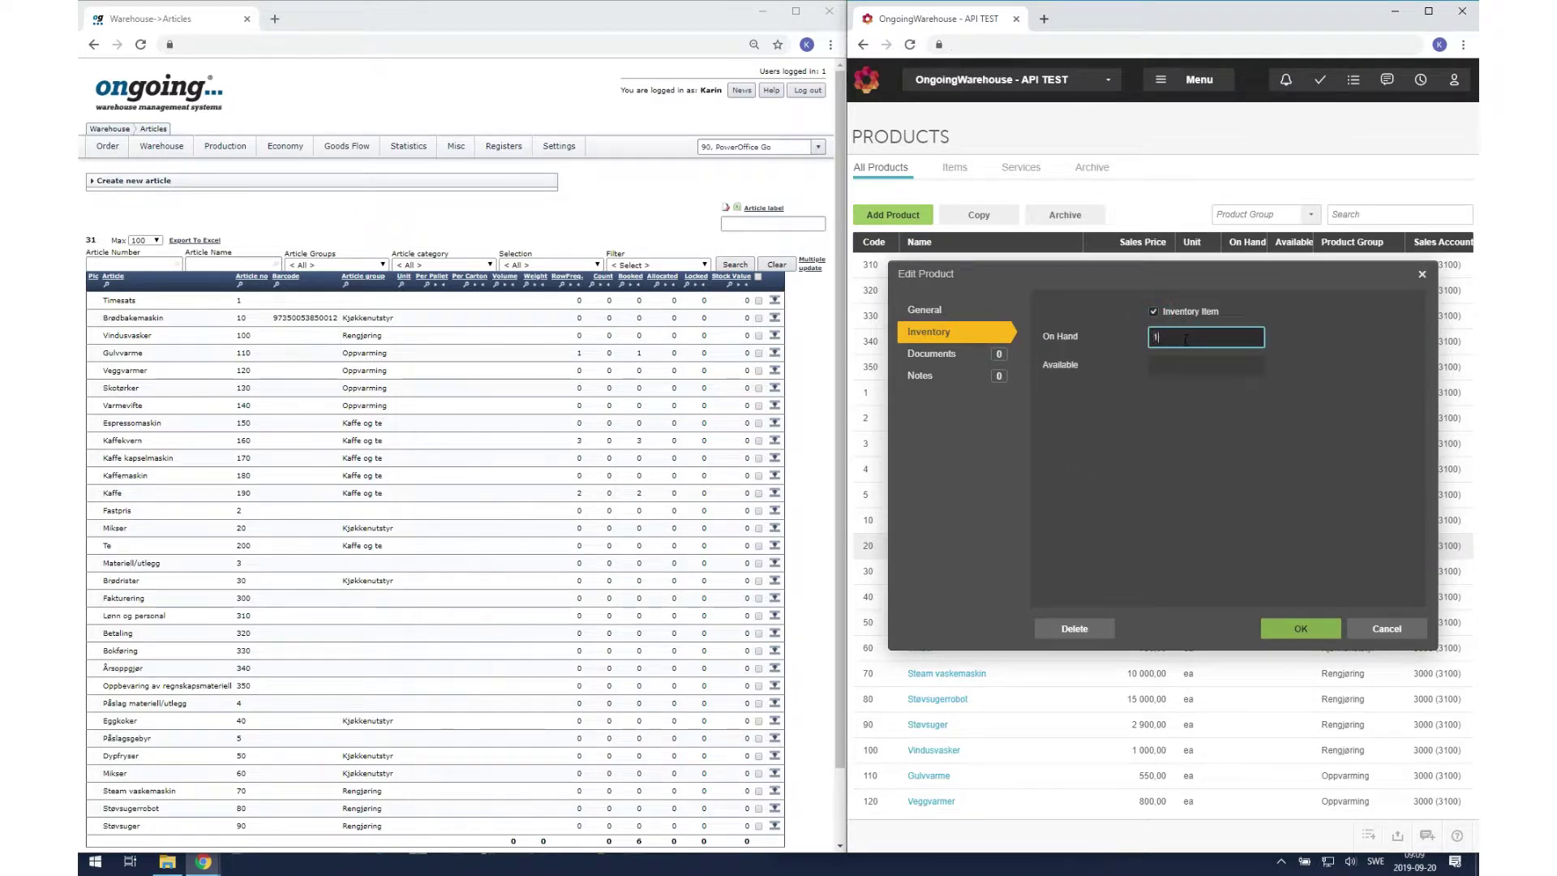
pyautogui.click(1300, 629)
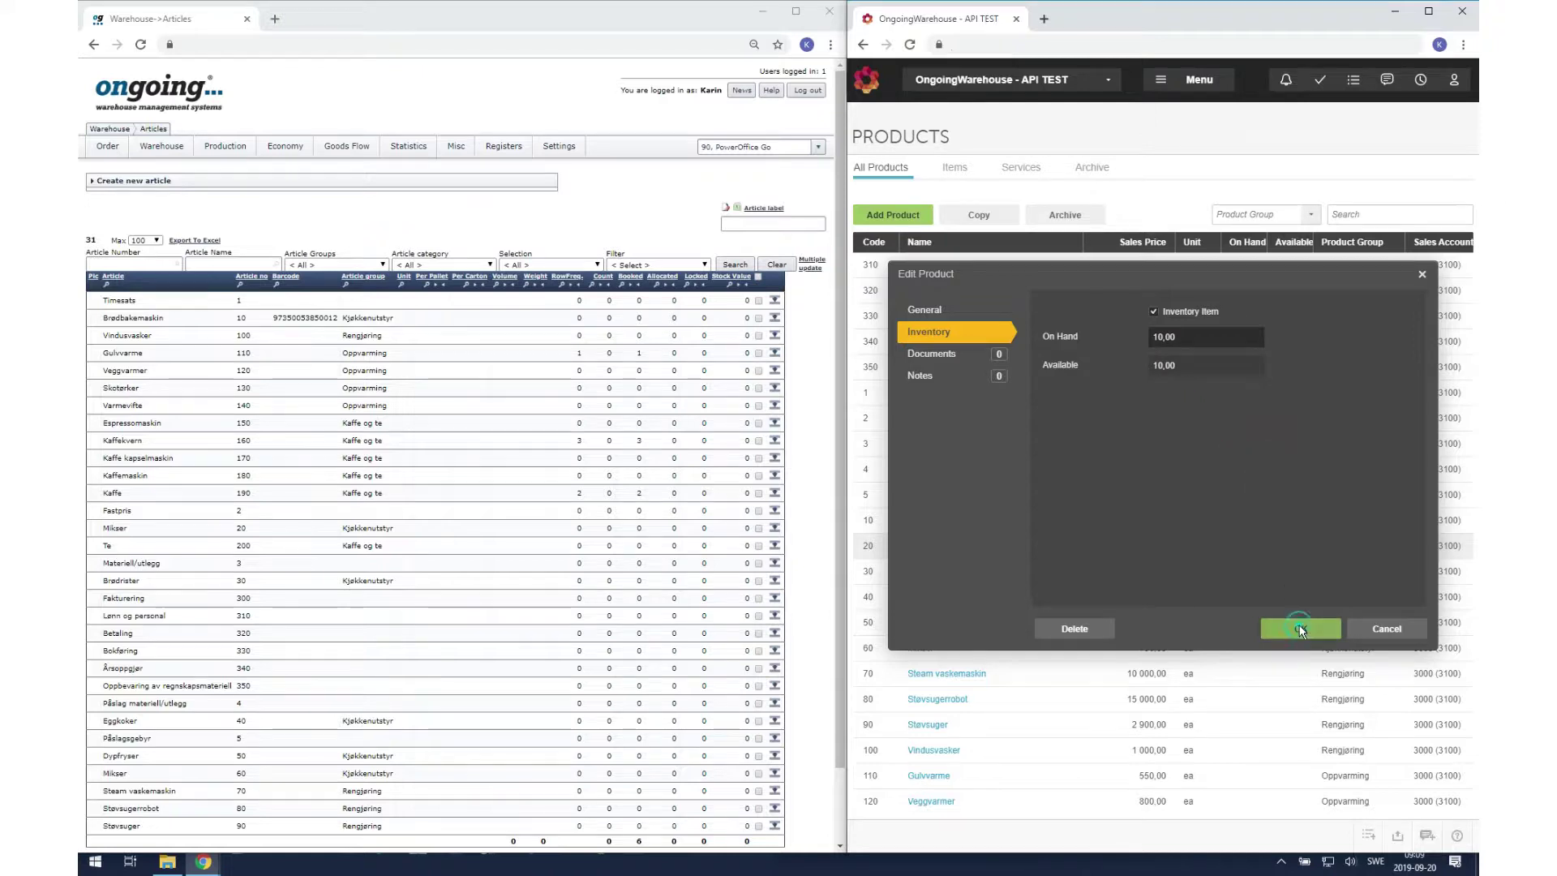
# Step: Give Kaffekvern an on-hand quantity of 10 in its inventory details
pyautogui.click(930, 596)
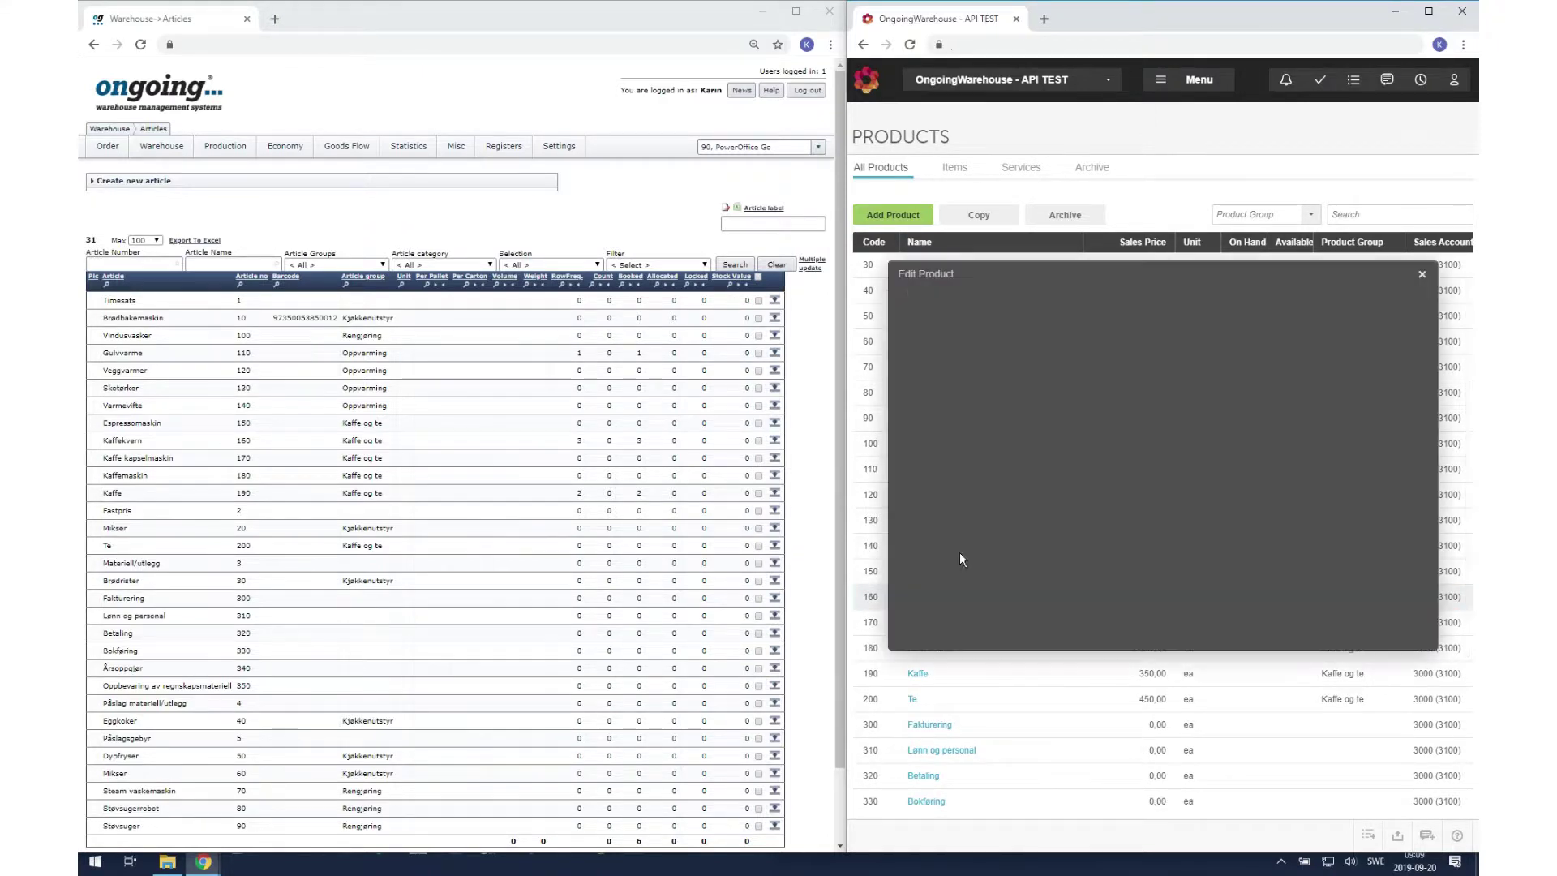
pyautogui.click(965, 334)
pyautogui.click(1200, 337)
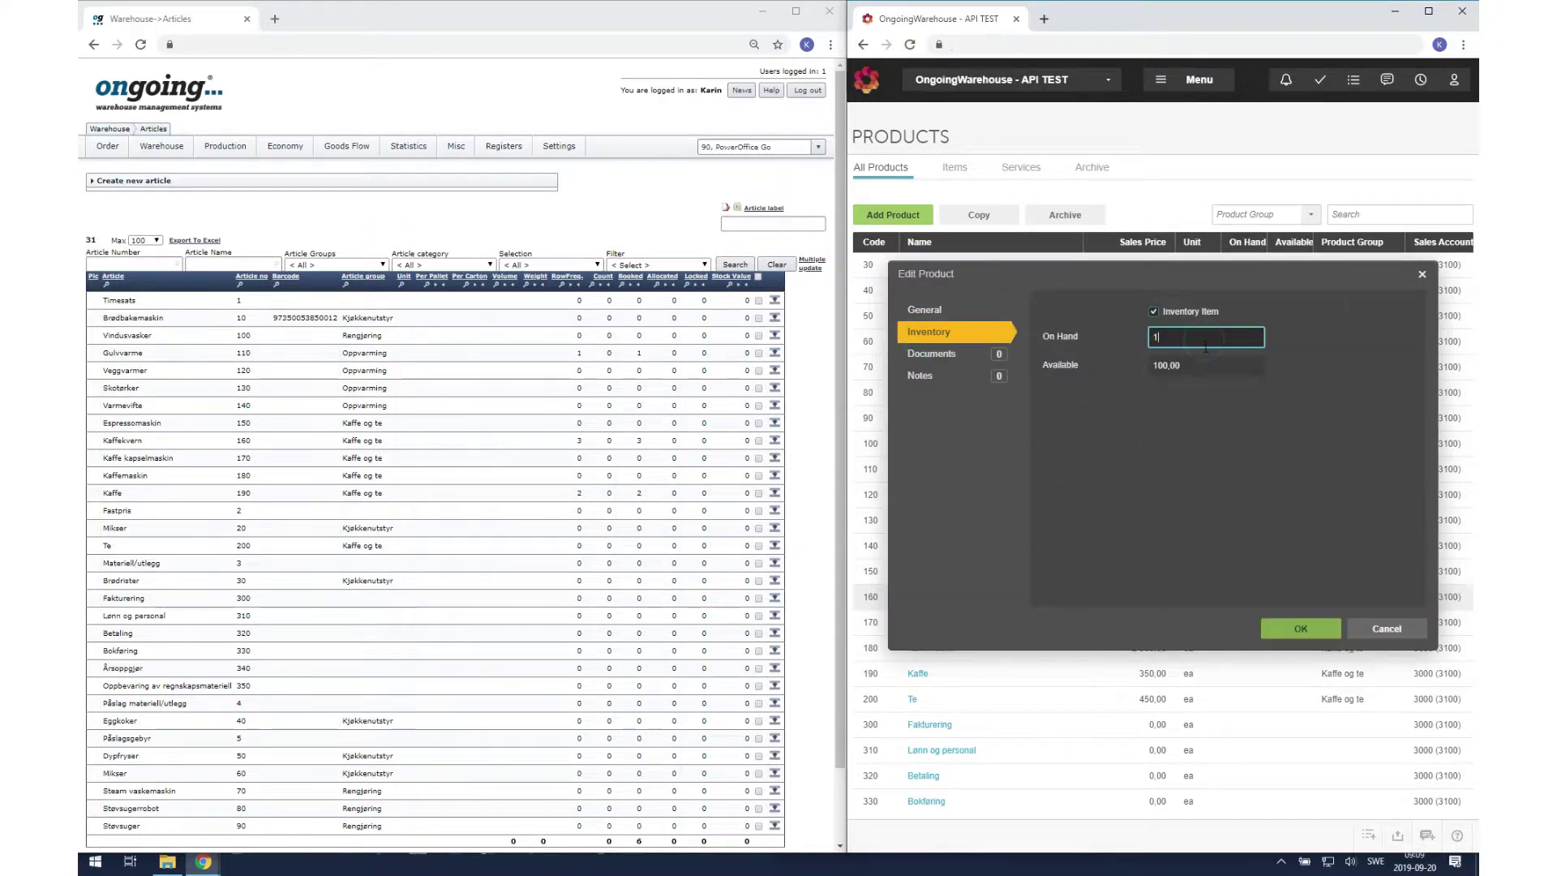
pyautogui.write('10')
pyautogui.click(1300, 626)
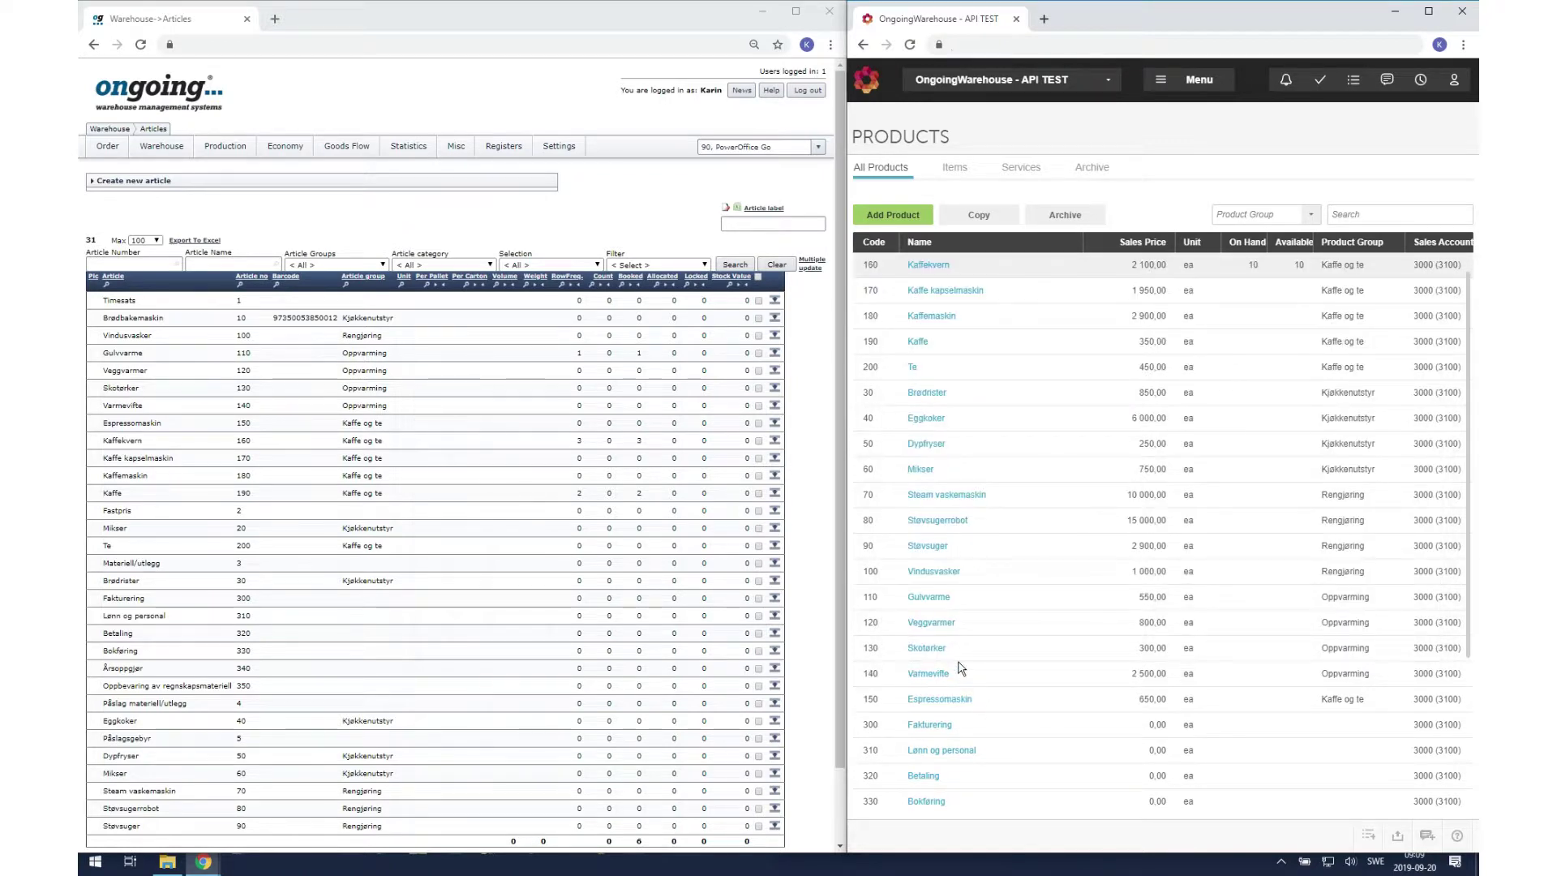
# Step: Make Espressomaskin an inventory item with 10 on hand
pyautogui.click(939, 699)
pyautogui.click(929, 332)
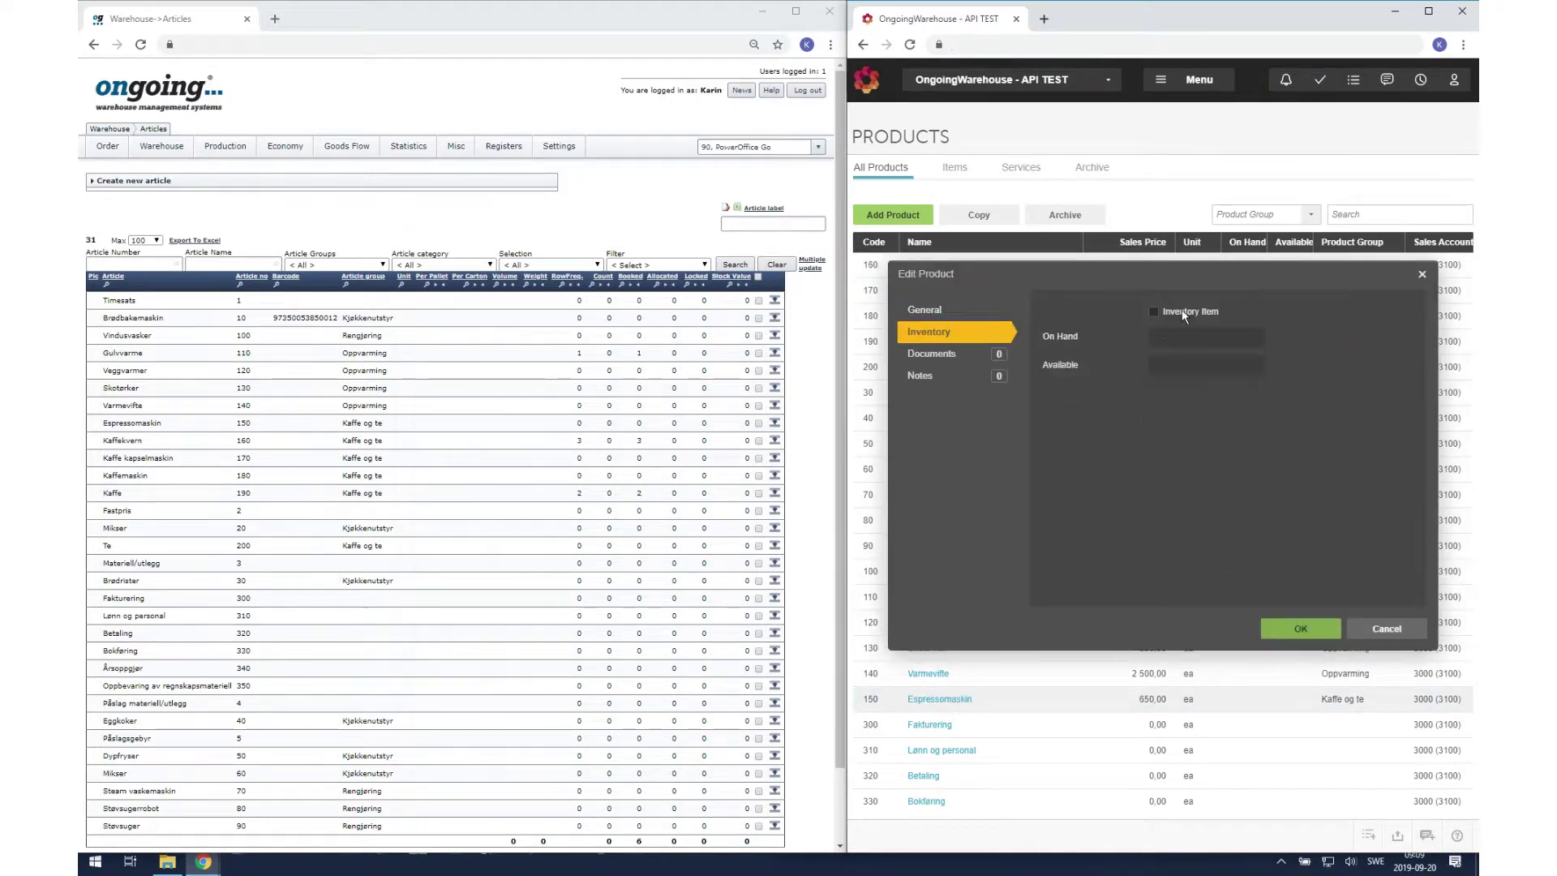
pyautogui.click(1184, 312)
pyautogui.click(1200, 337)
pyautogui.write('10')
pyautogui.click(1301, 628)
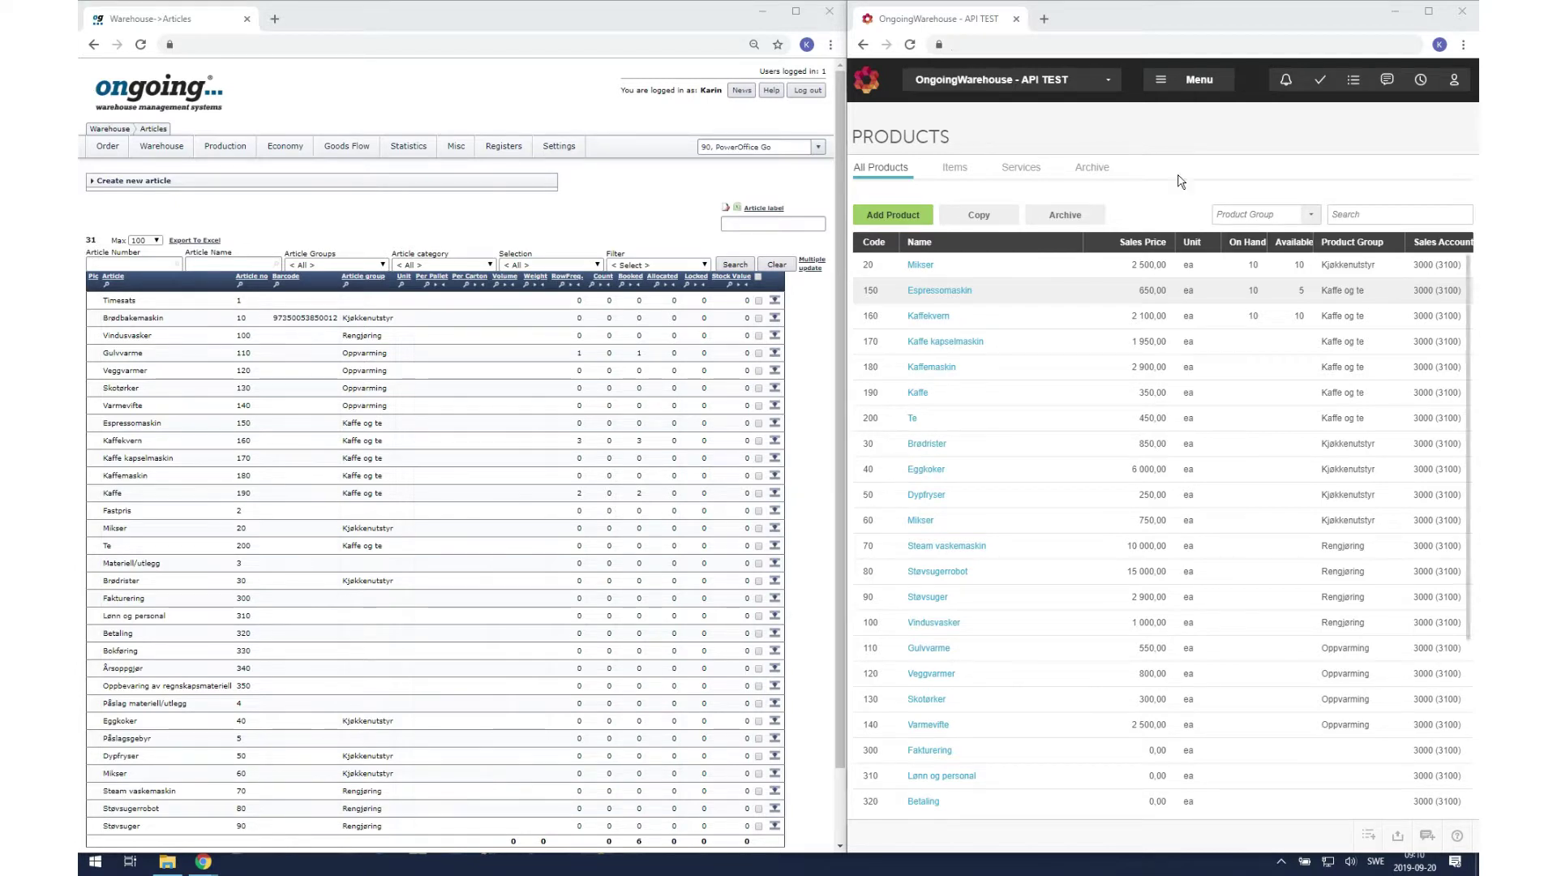
# Step: Reload the PowerOffice Go products to see stock reset to 0 on hand
pyautogui.click(909, 45)
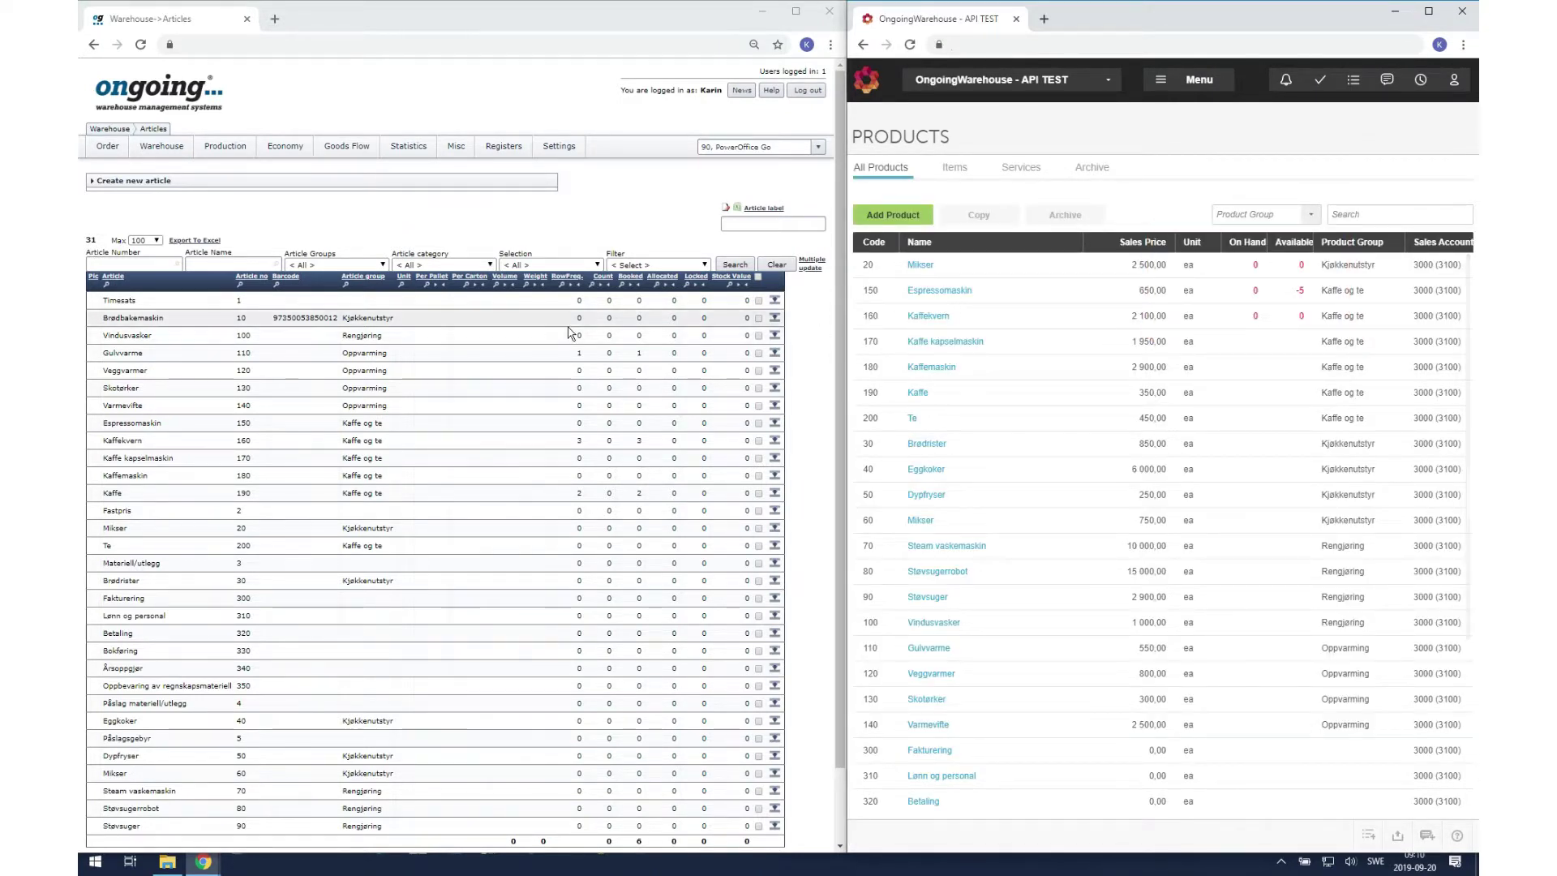
# Step: Receive 200 Mikser into stock location A11-1
pyautogui.moveTo(163, 150)
pyautogui.click(168, 199)
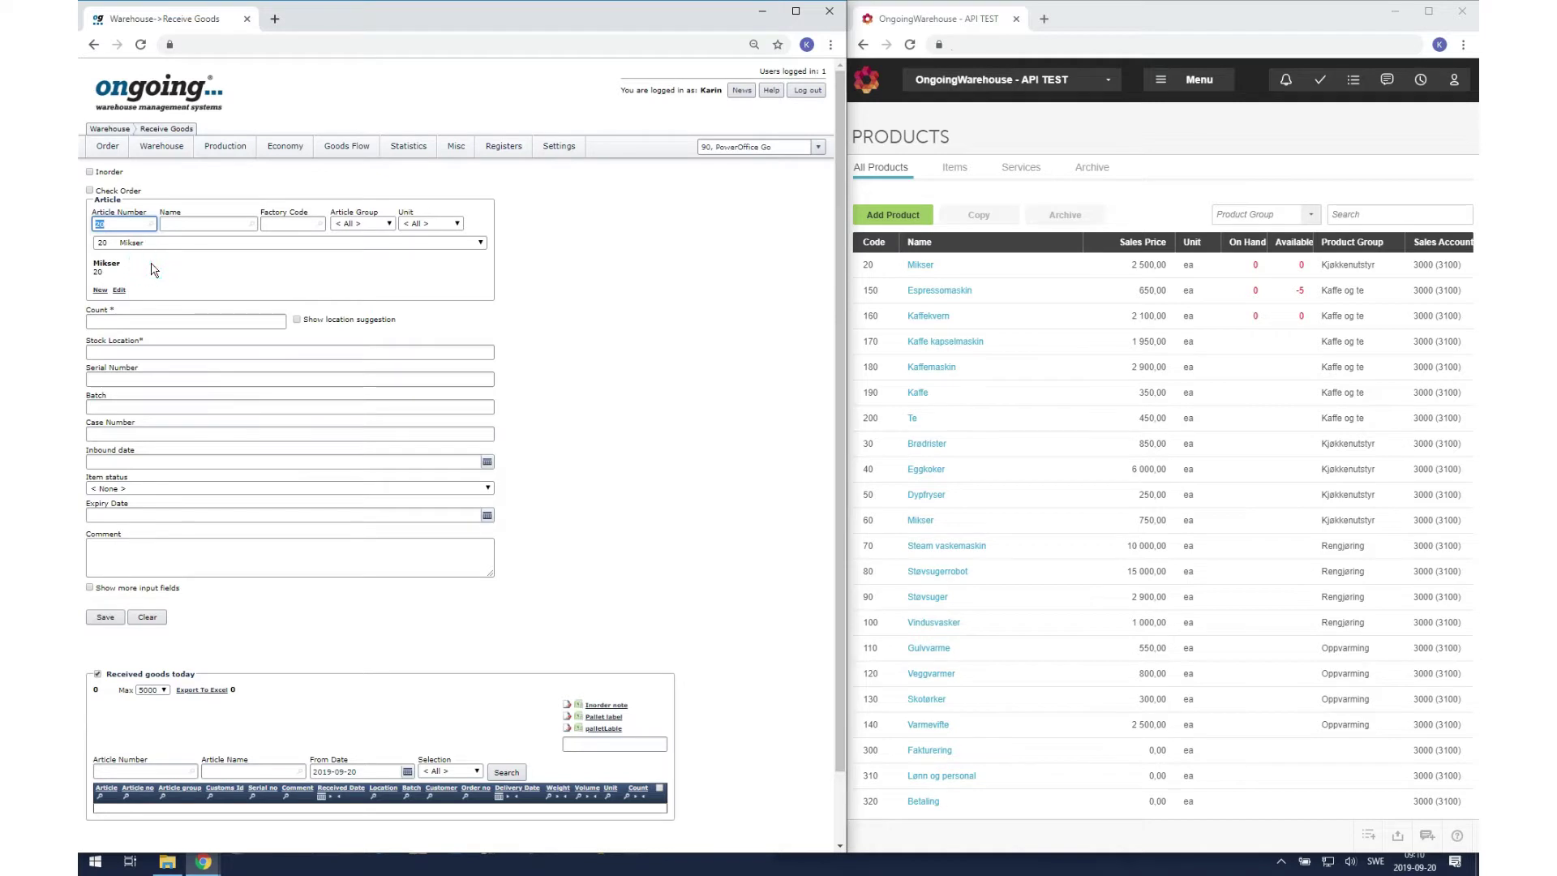
pyautogui.click(141, 320)
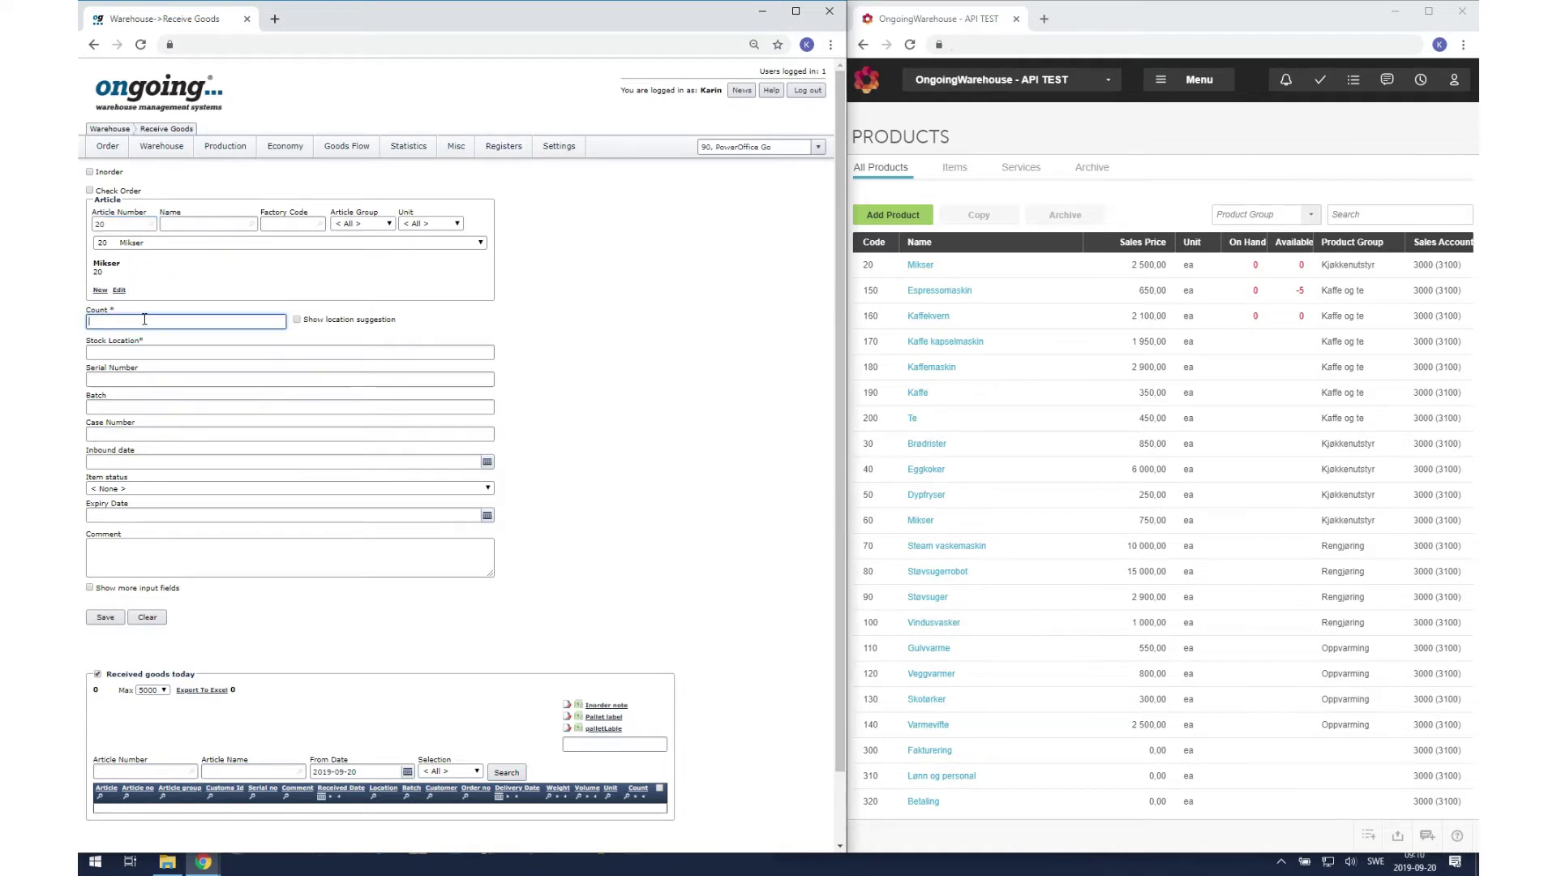
pyautogui.click(140, 349)
pyautogui.write('A')
pyautogui.click(132, 401)
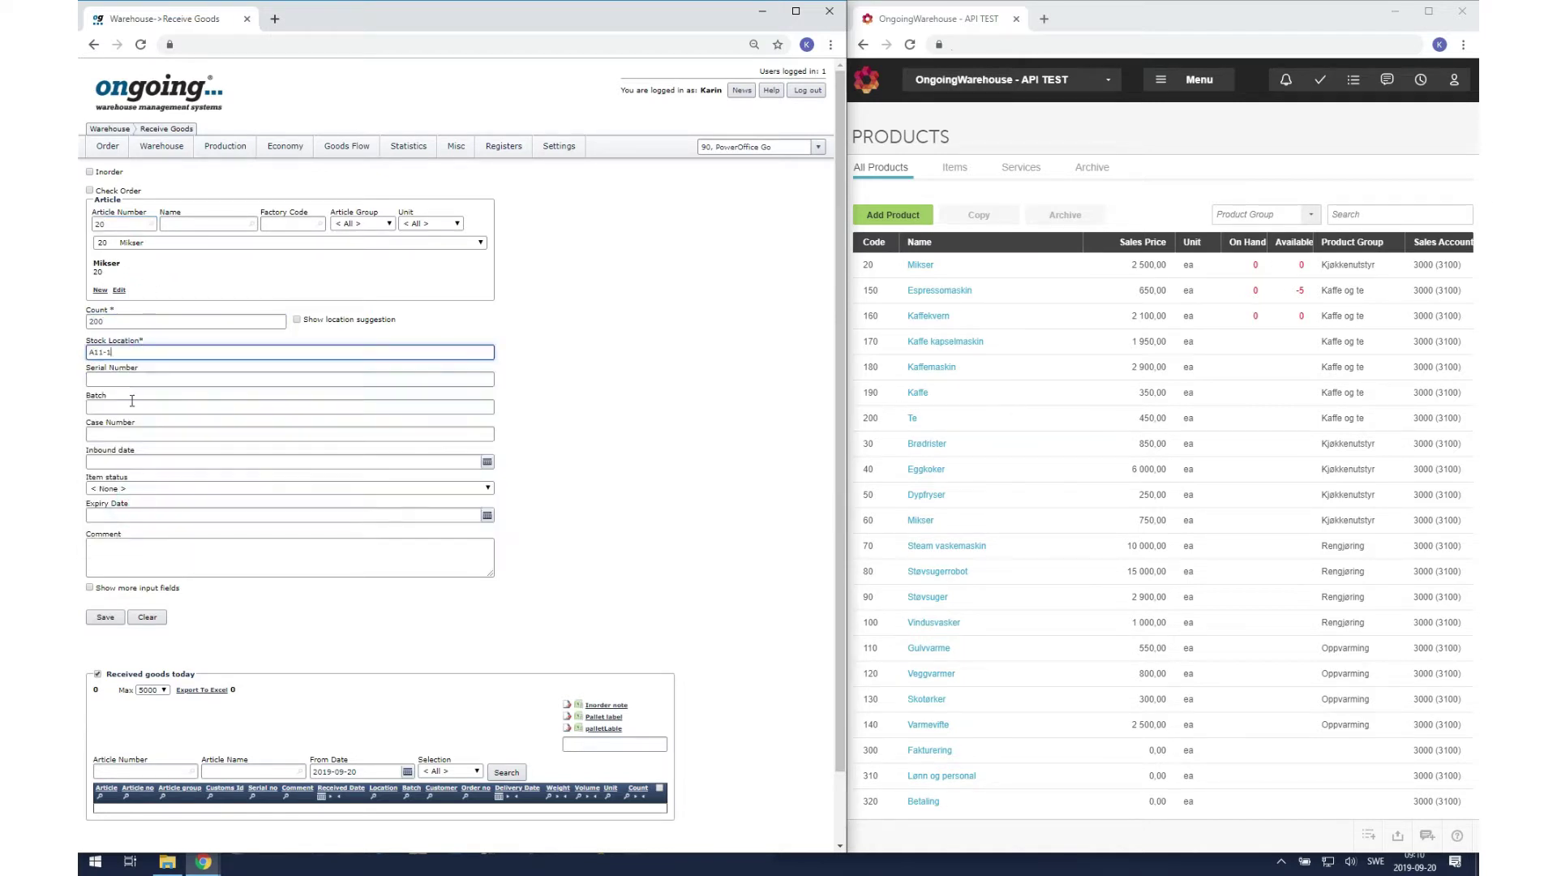
pyautogui.click(105, 622)
# Step: Receive 200 Espressomaskin (article 150) into location A11-2
pyautogui.click(155, 229)
pyautogui.write('150')
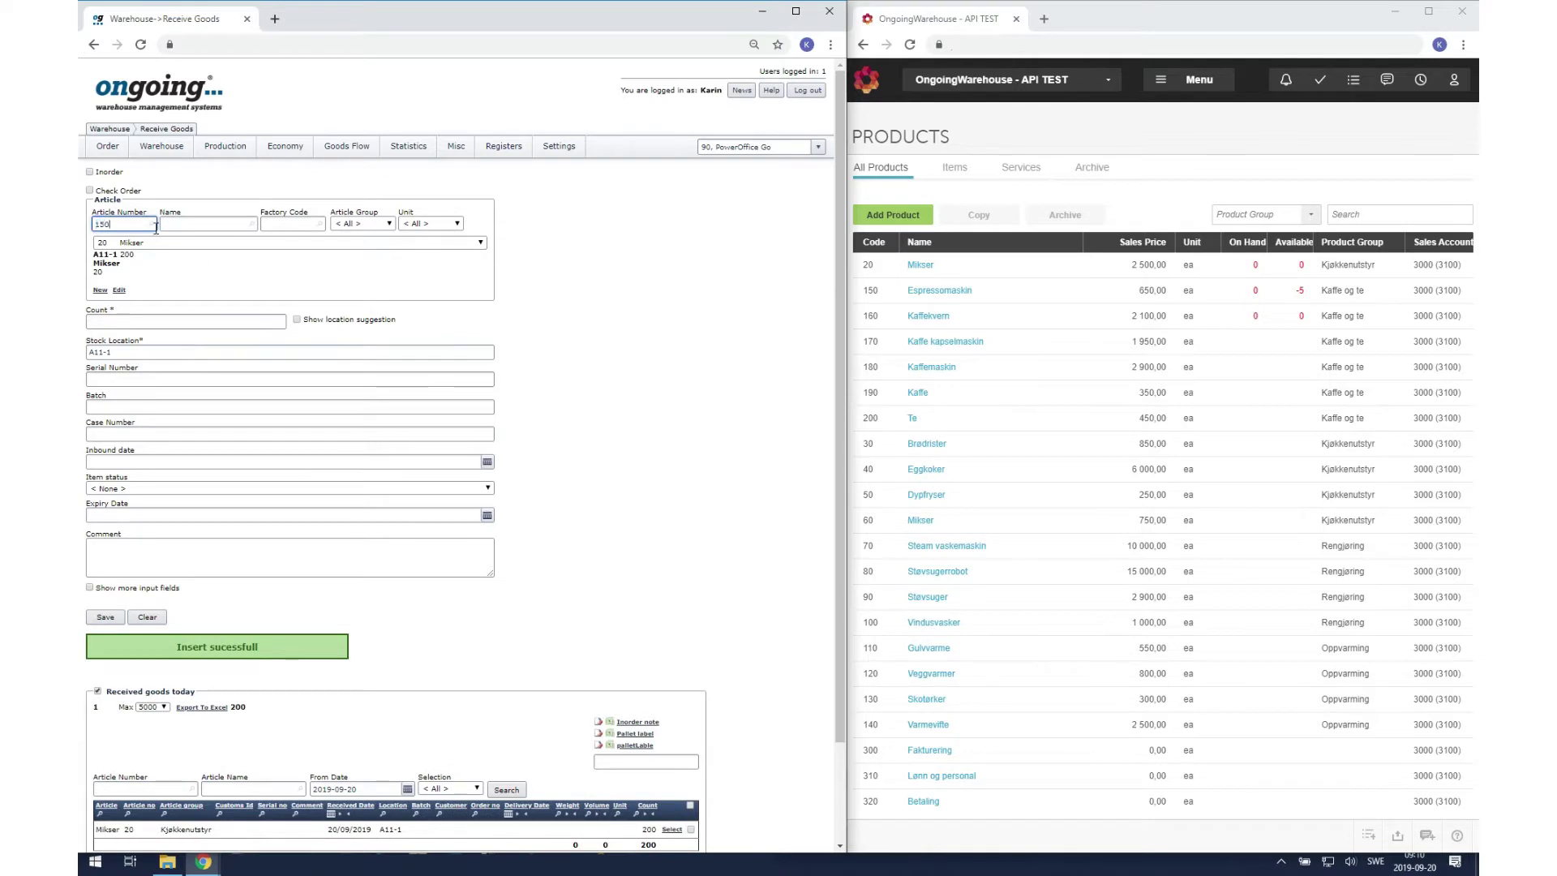
pyautogui.click(160, 282)
pyautogui.click(165, 320)
pyautogui.write('200')
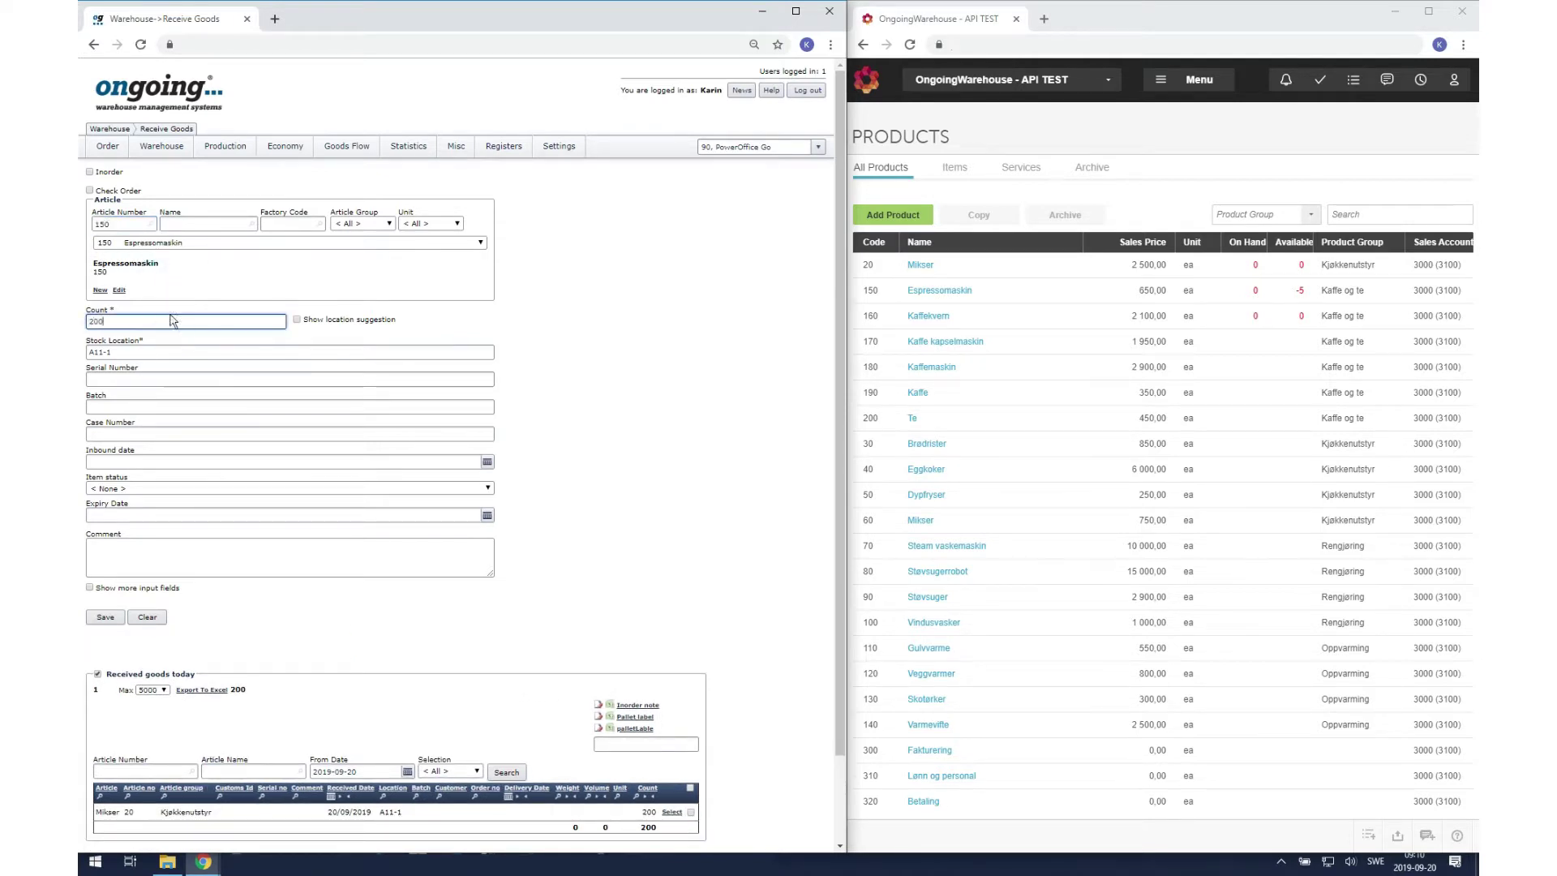
pyautogui.click(131, 352)
pyautogui.press('BackSpace')
pyautogui.write('2')
pyautogui.click(122, 369)
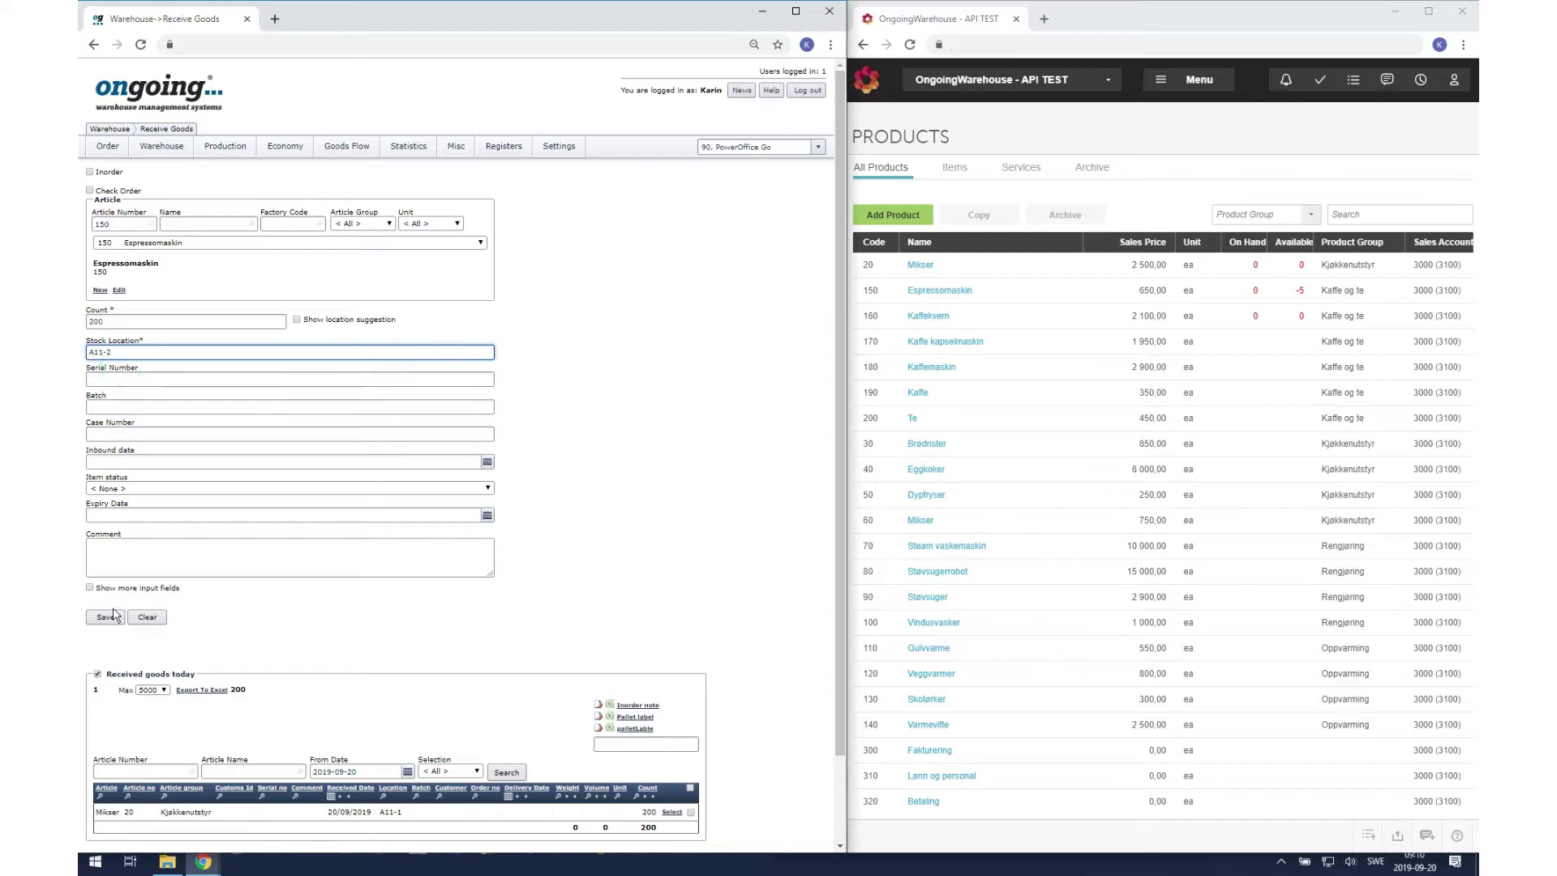
pyautogui.click(113, 614)
# Step: Receive 30 Kaffekvern (article 160) into location A11-2
pyautogui.write('160')
pyautogui.click(208, 278)
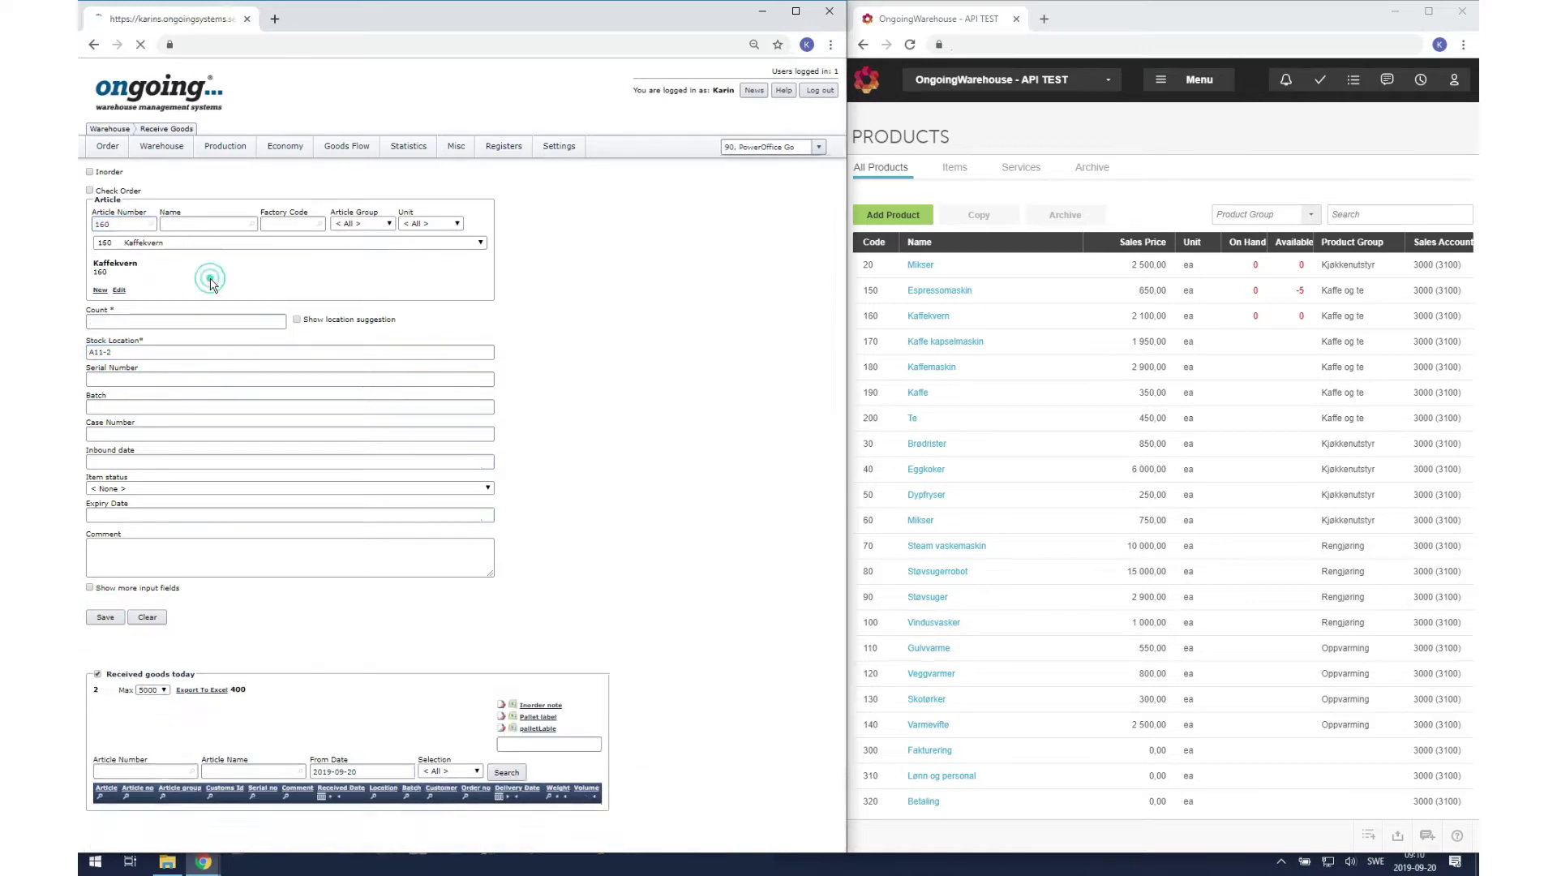
pyautogui.click(185, 322)
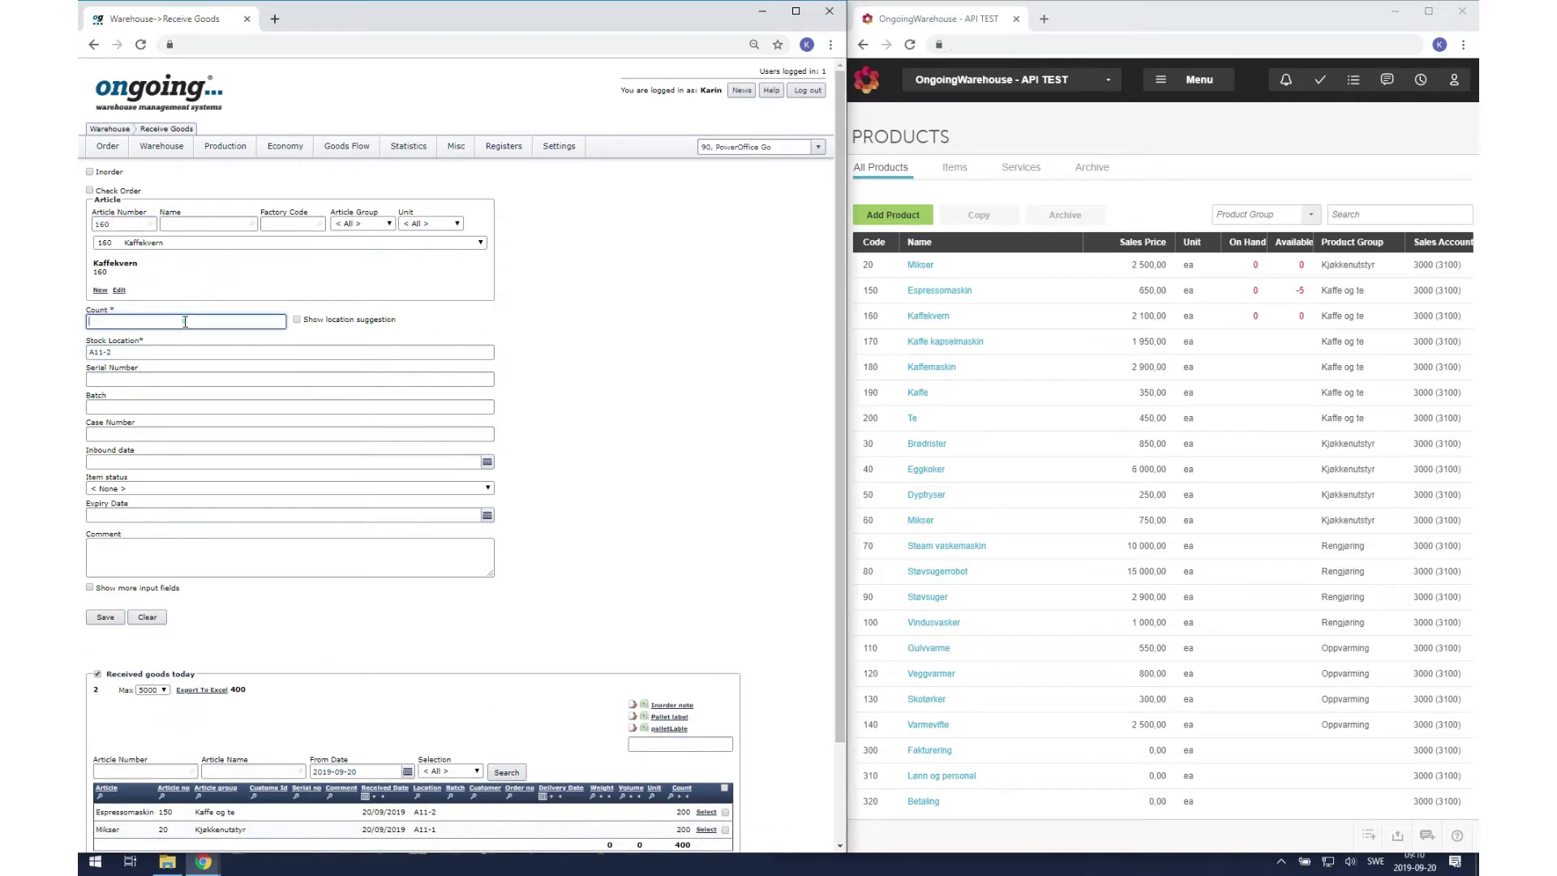
pyautogui.click(96, 617)
# Step: Show Goods in Stock totalling 430 and reload PowerOffice Go products to compare on-hand figures
pyautogui.moveTo(357, 149)
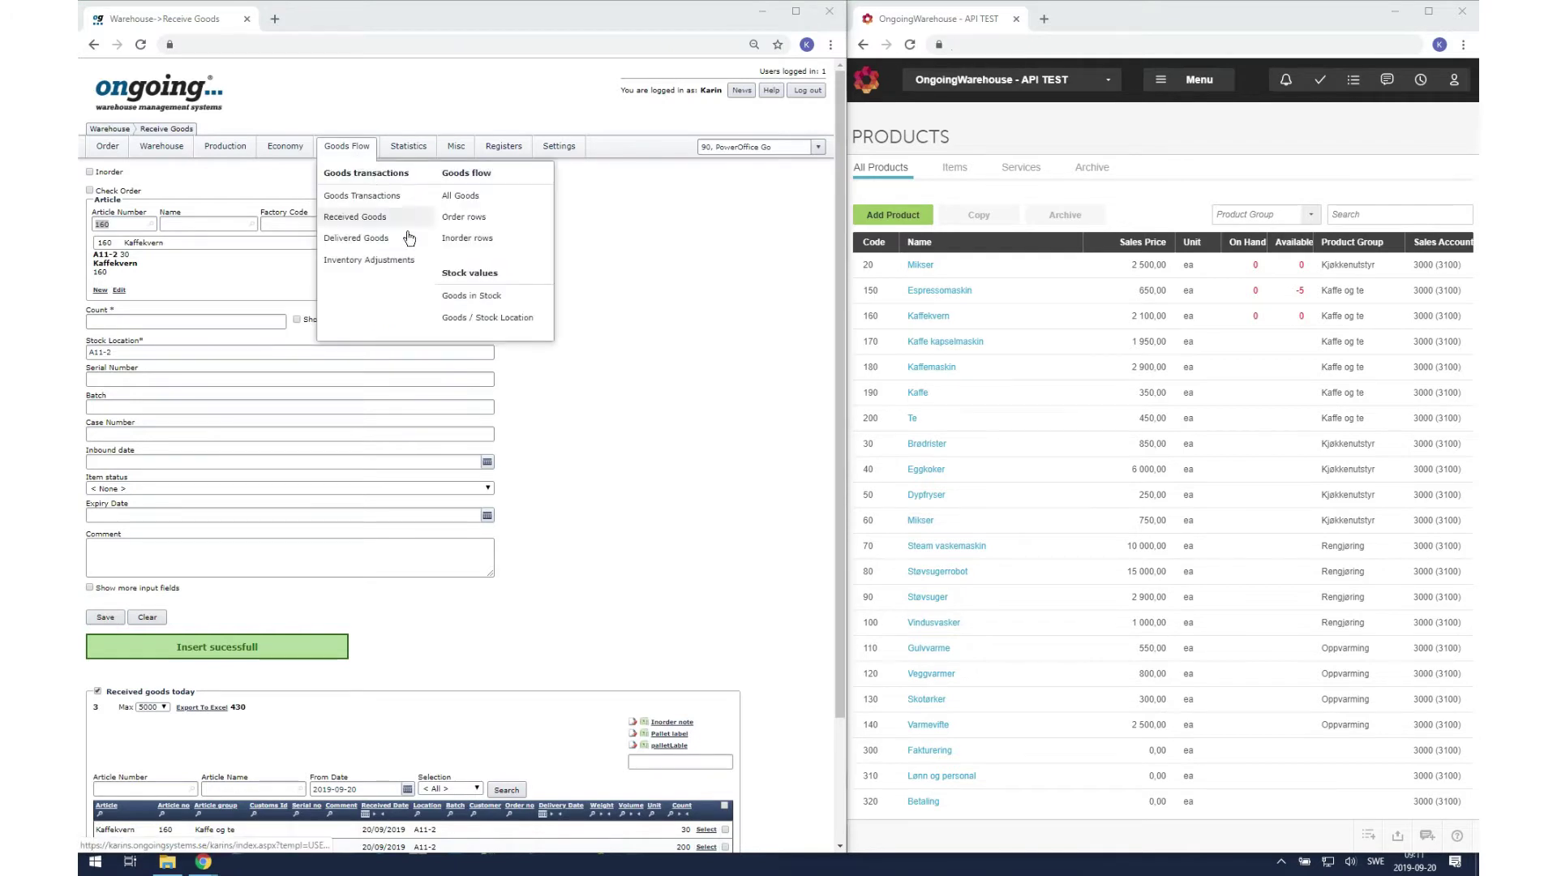
pyautogui.click(455, 299)
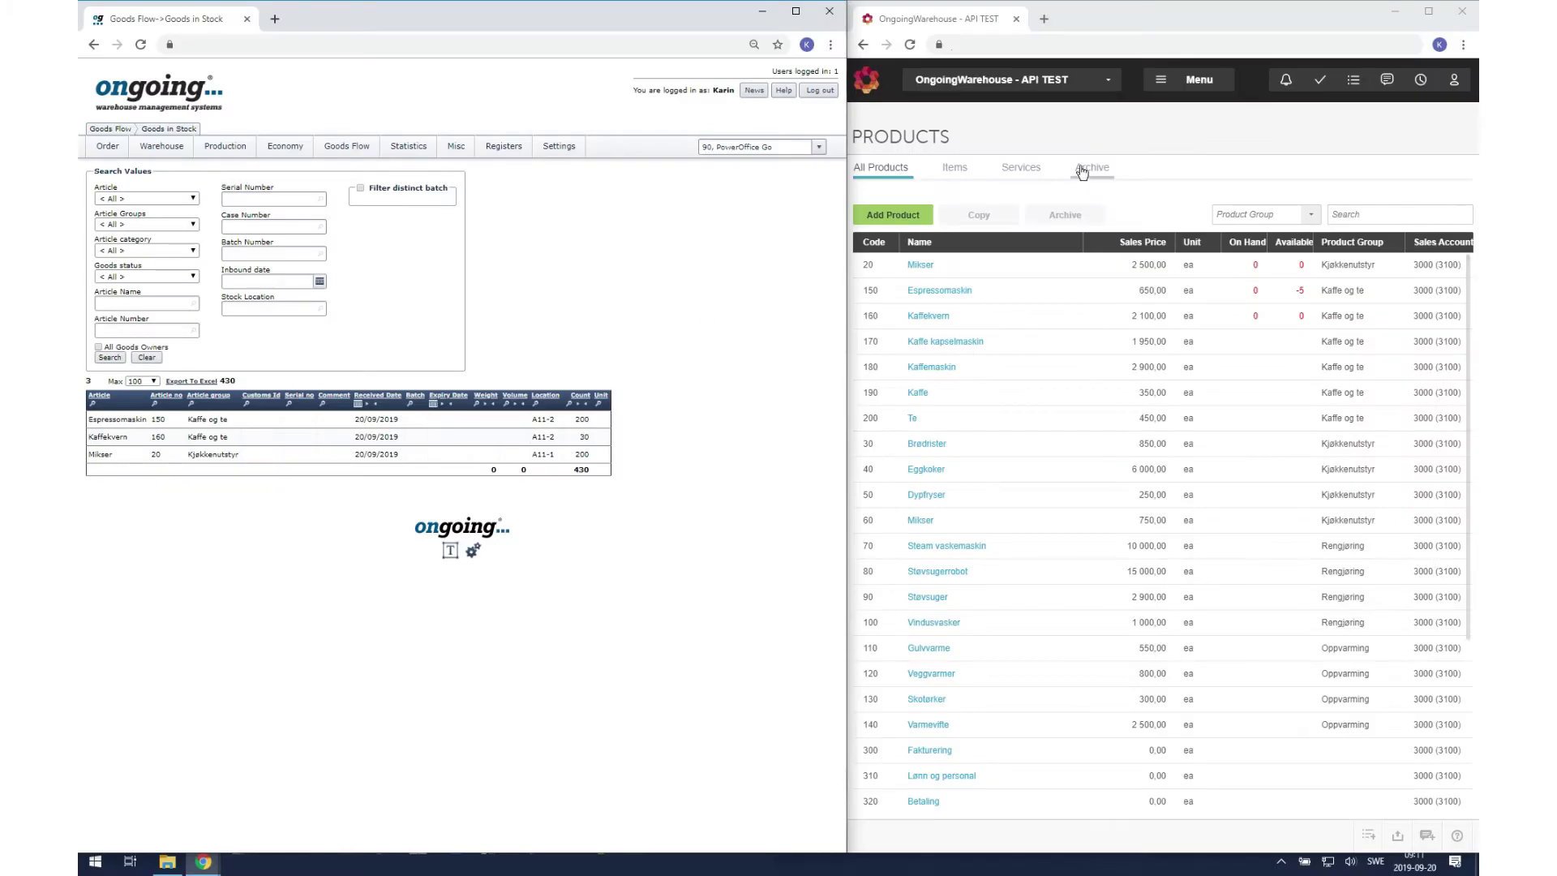
pyautogui.click(910, 48)
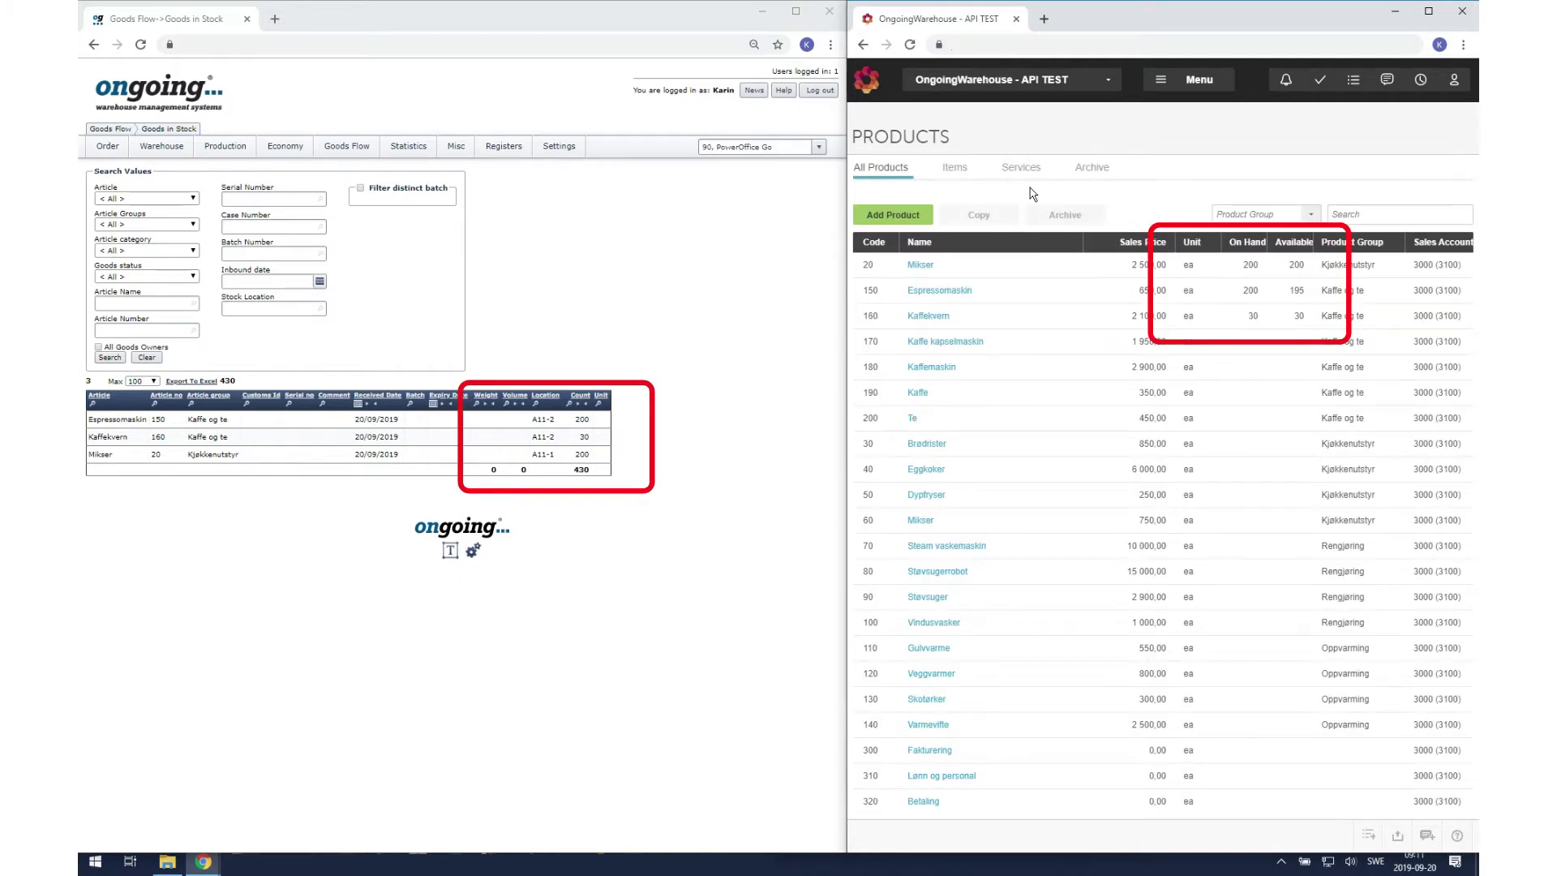
# Step: Start a new sales order for customer Fiolen Gartneri AS
pyautogui.click(1194, 81)
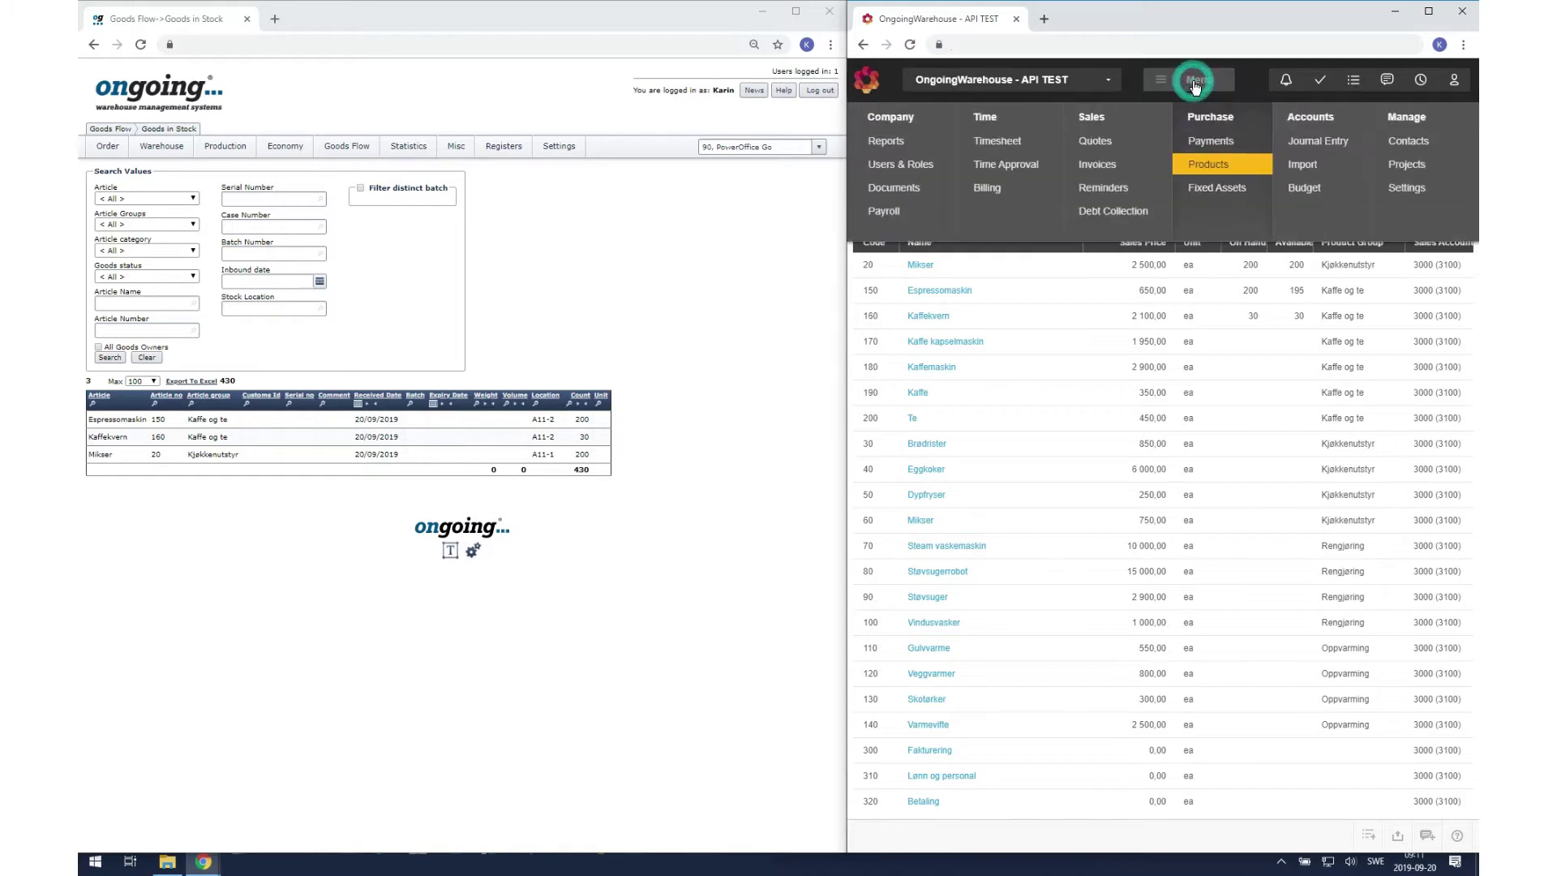
pyautogui.click(1116, 165)
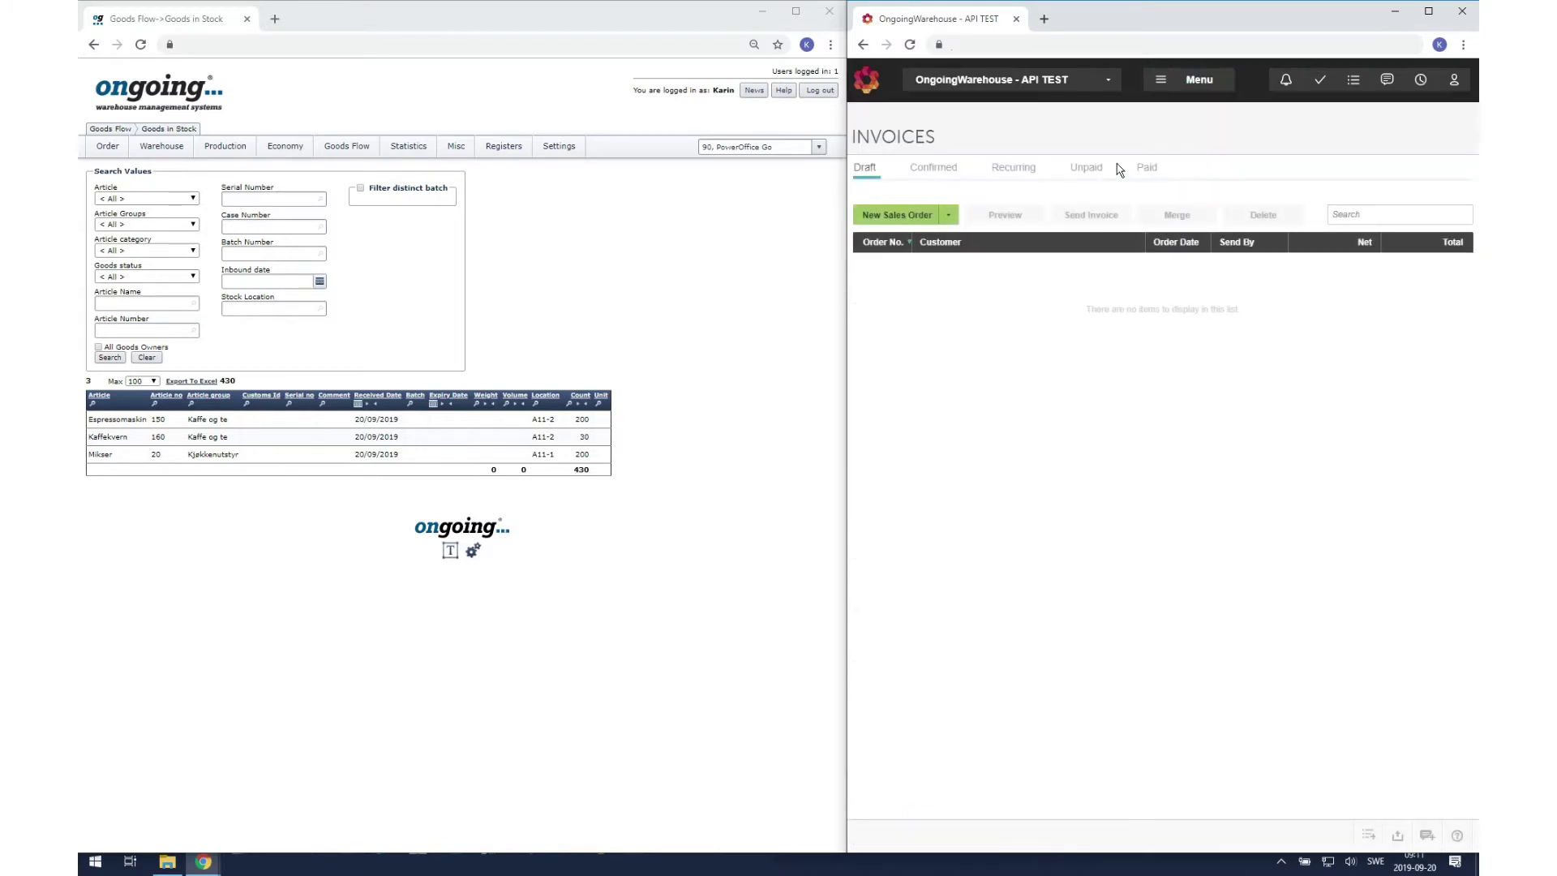
pyautogui.click(882, 224)
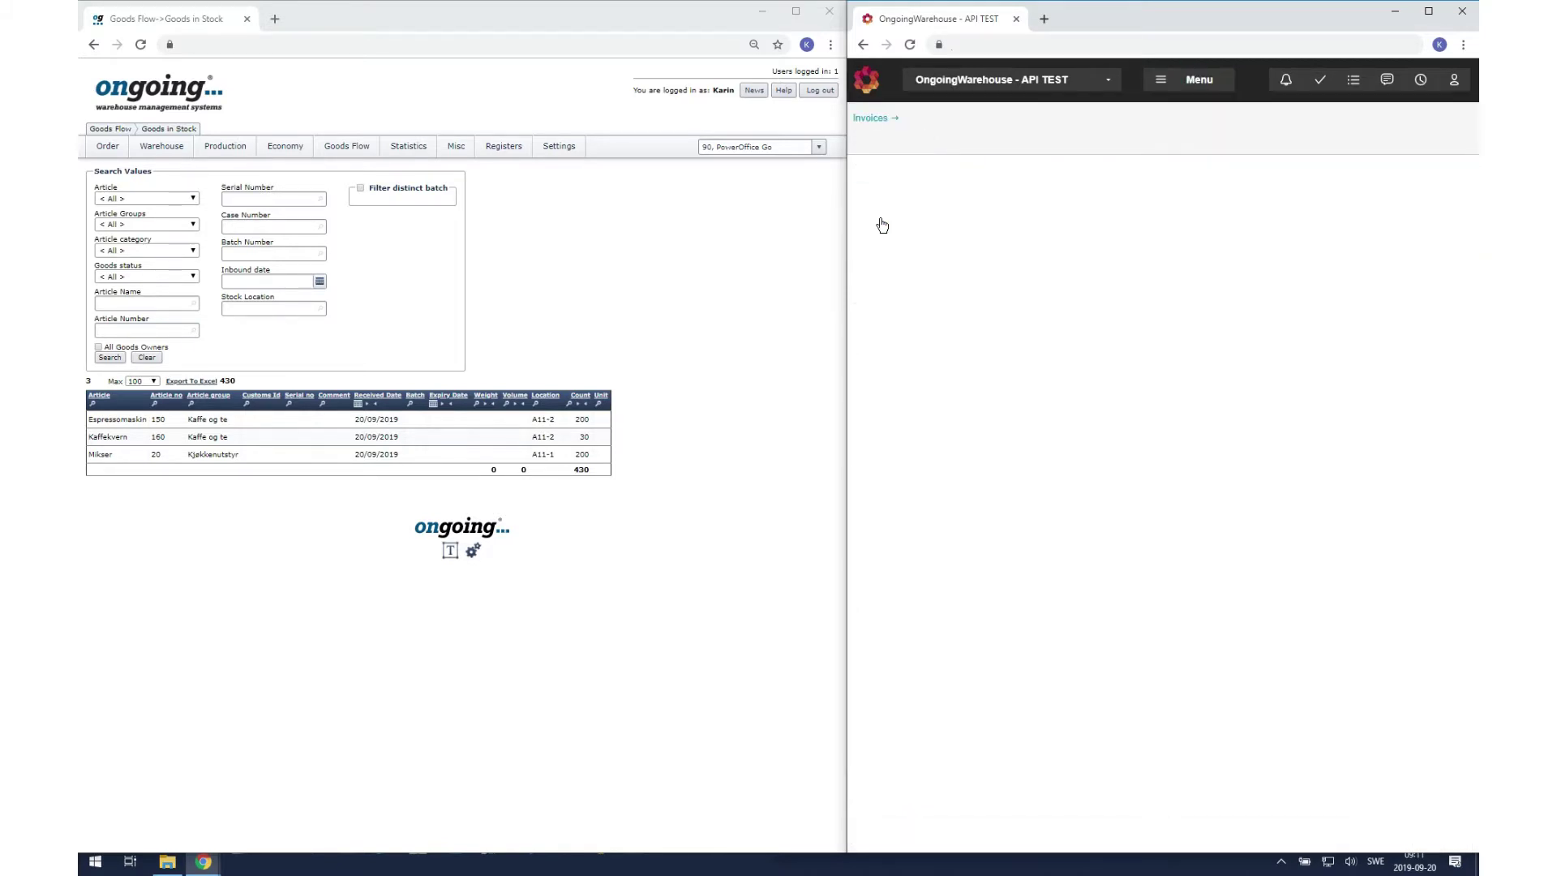
pyautogui.click(908, 202)
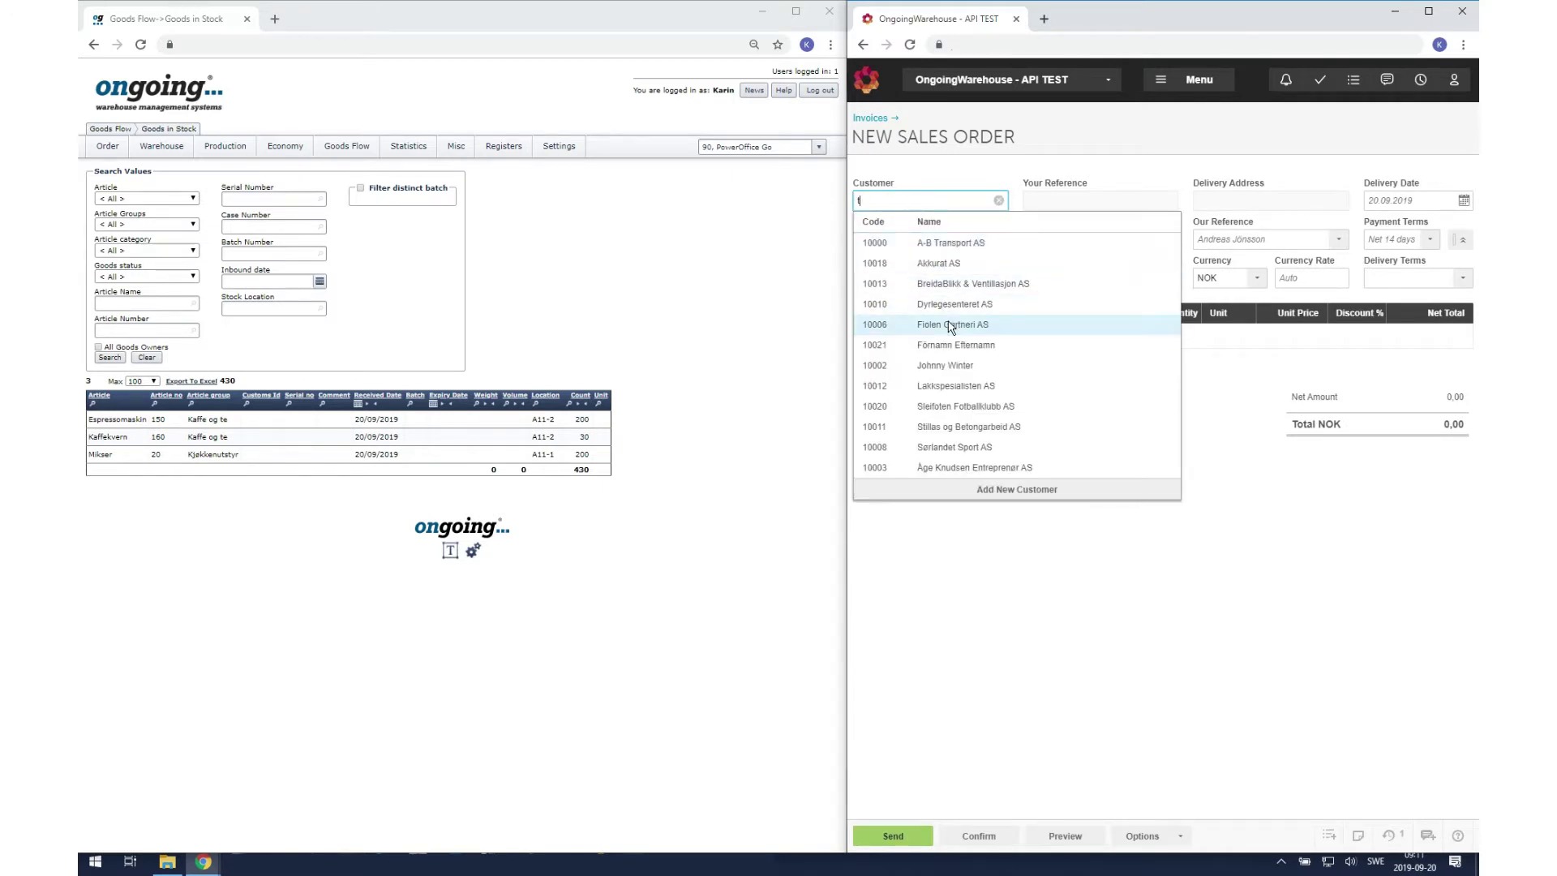
pyautogui.click(949, 324)
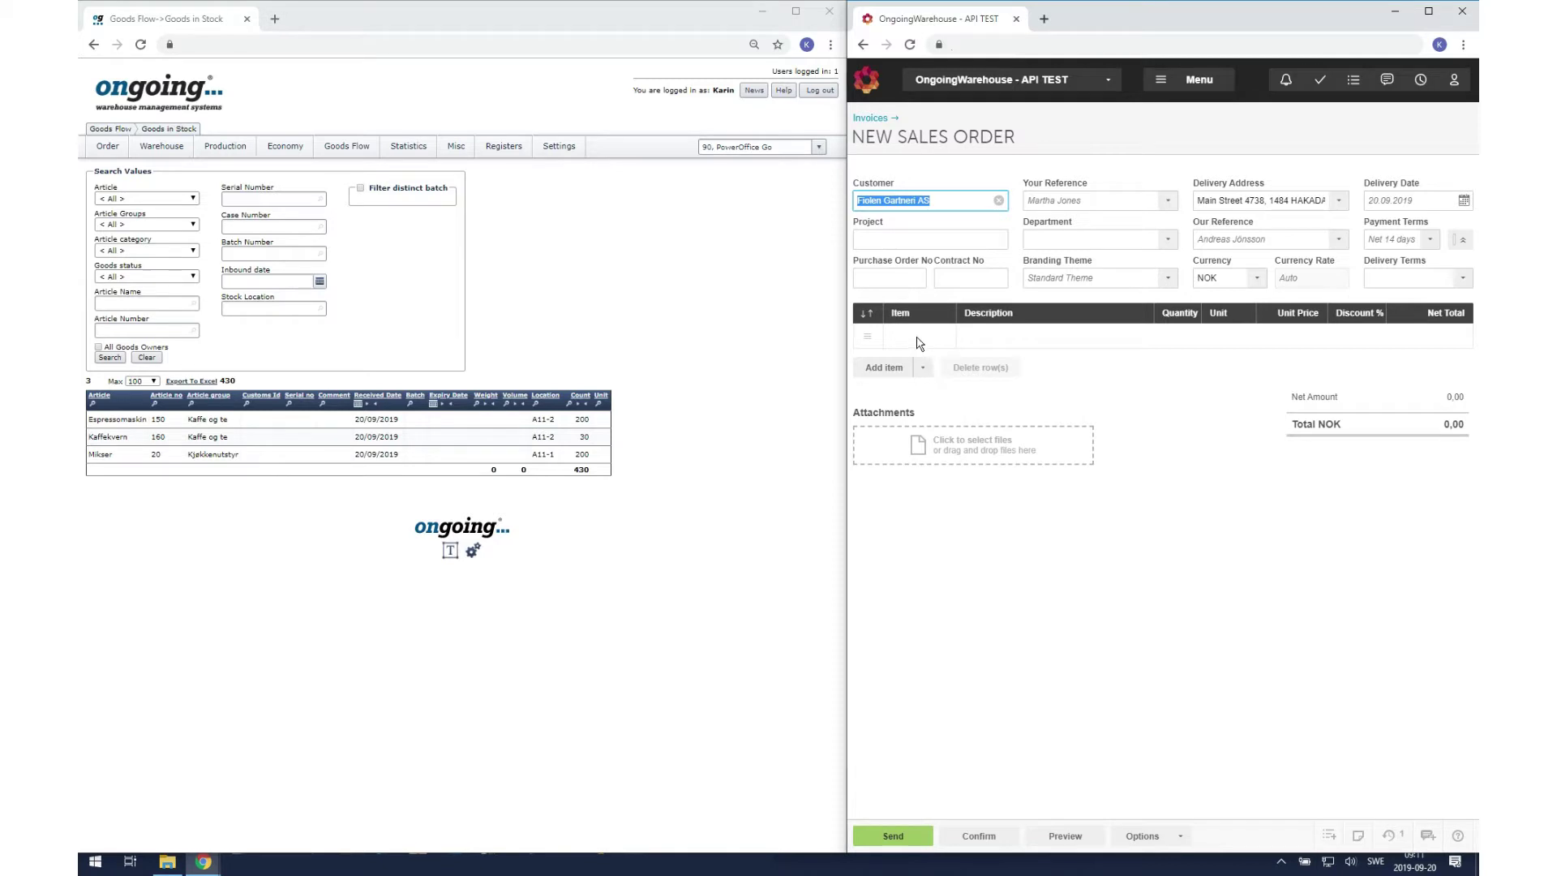
# Step: Add item 160 Kaffekvern to the order and send it as an invoice
pyautogui.click(917, 336)
pyautogui.write('160')
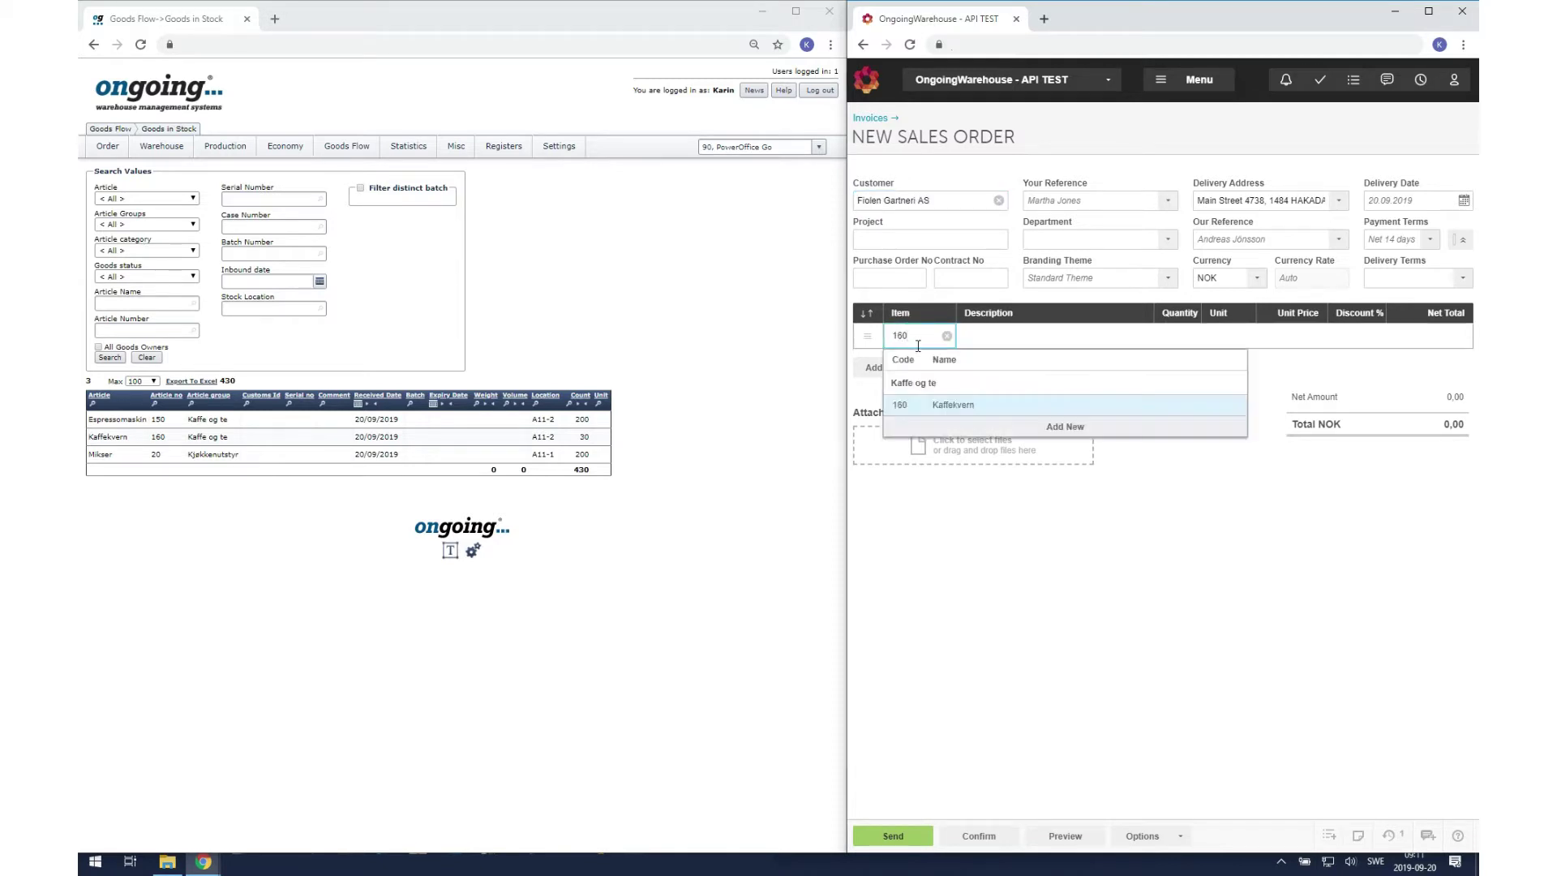
pyautogui.click(955, 405)
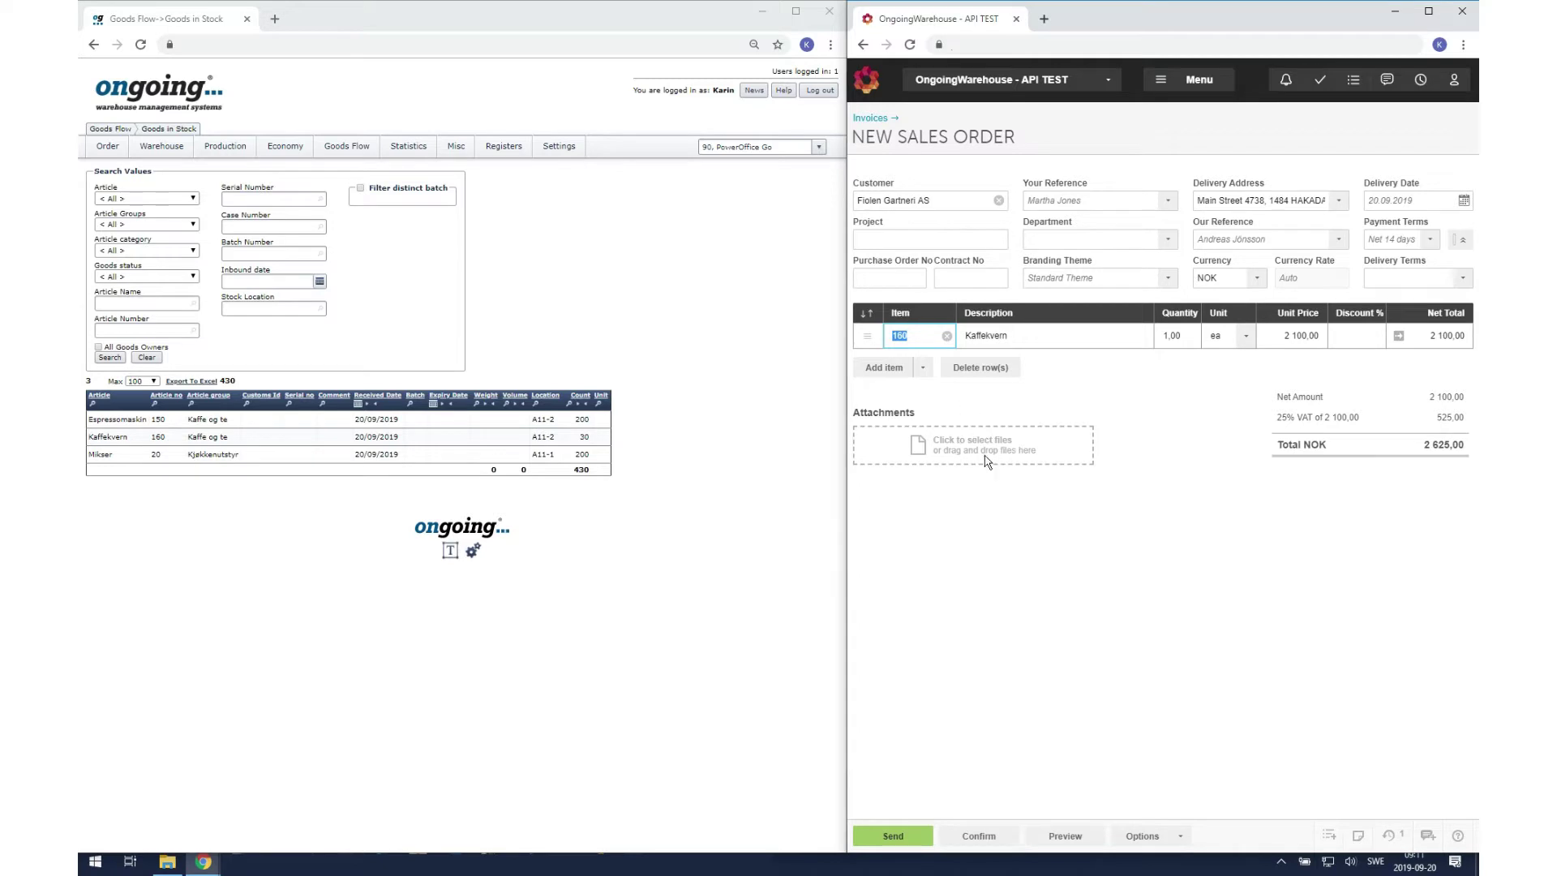
pyautogui.click(895, 835)
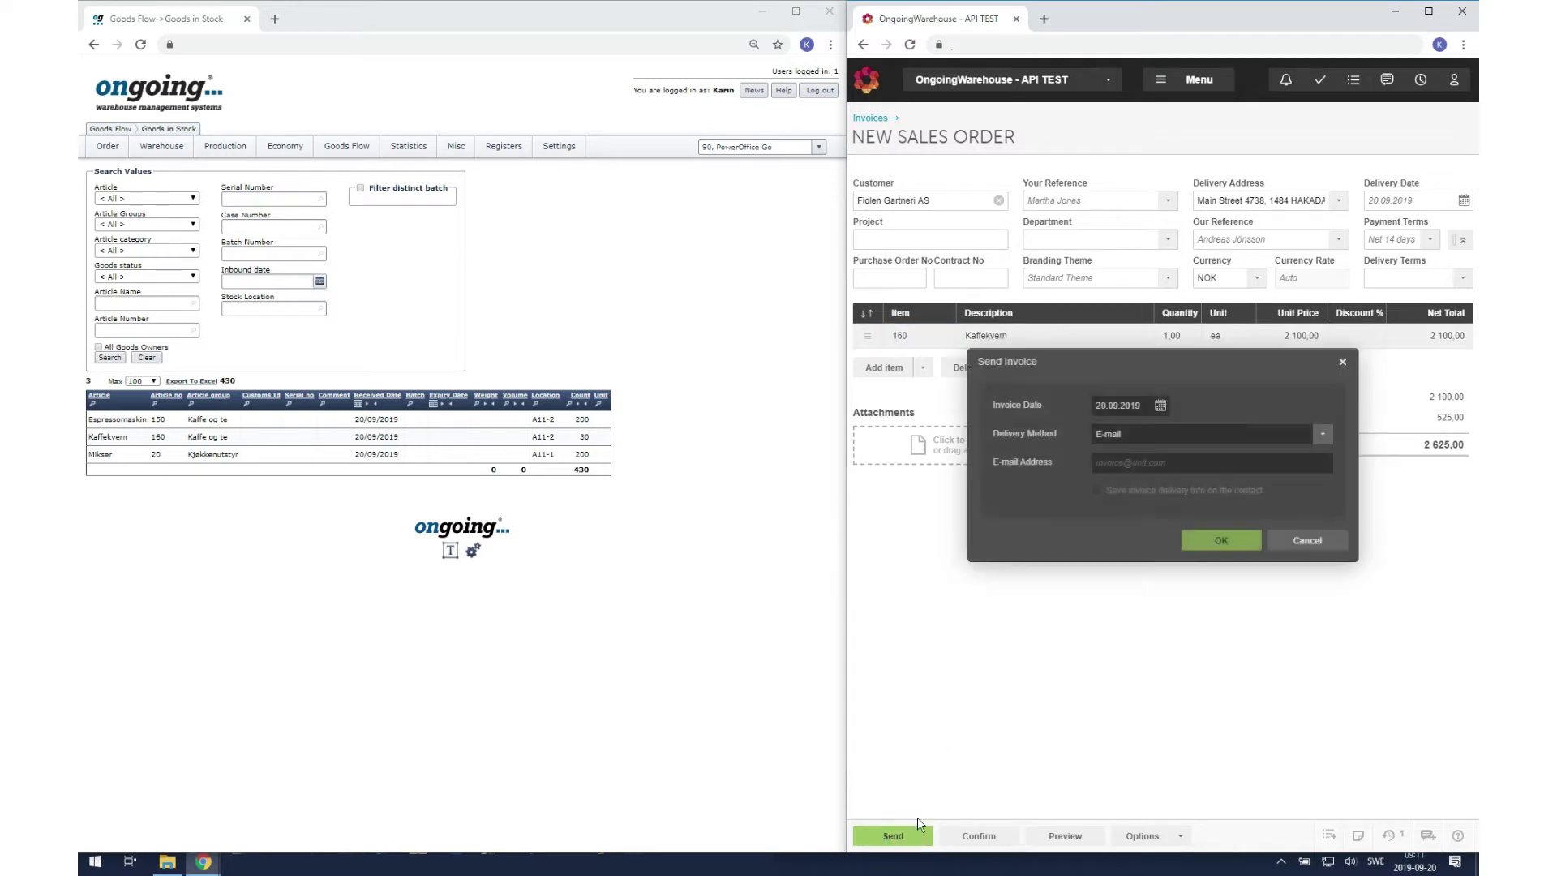
# Step: Confirm the e-mail invoice, register payment of invoice 10006, and view the Paid invoices list
pyautogui.click(1224, 541)
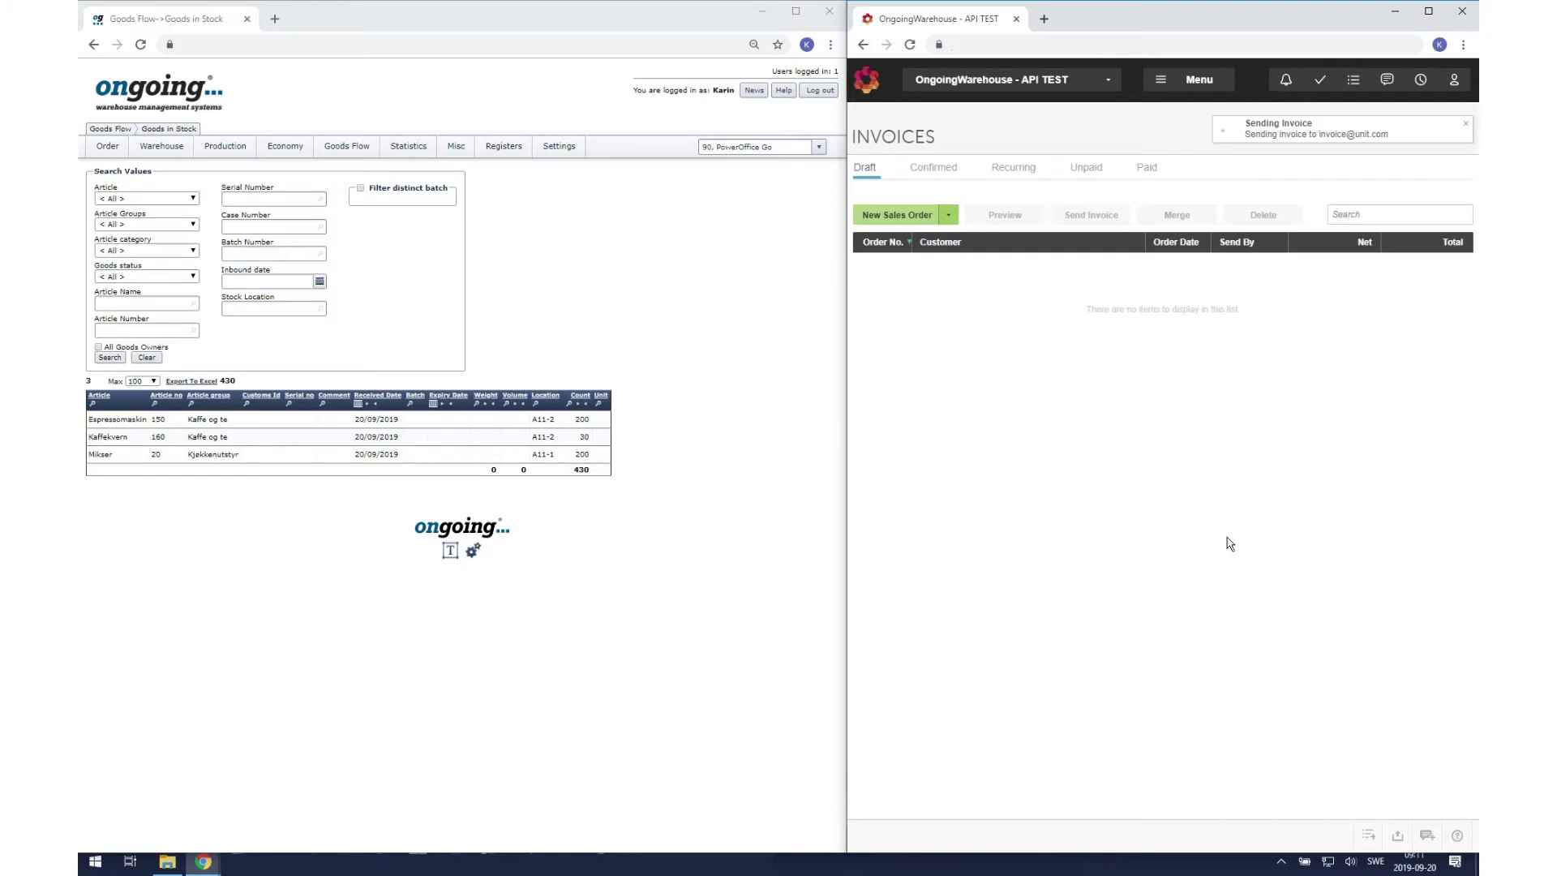
pyautogui.click(1087, 170)
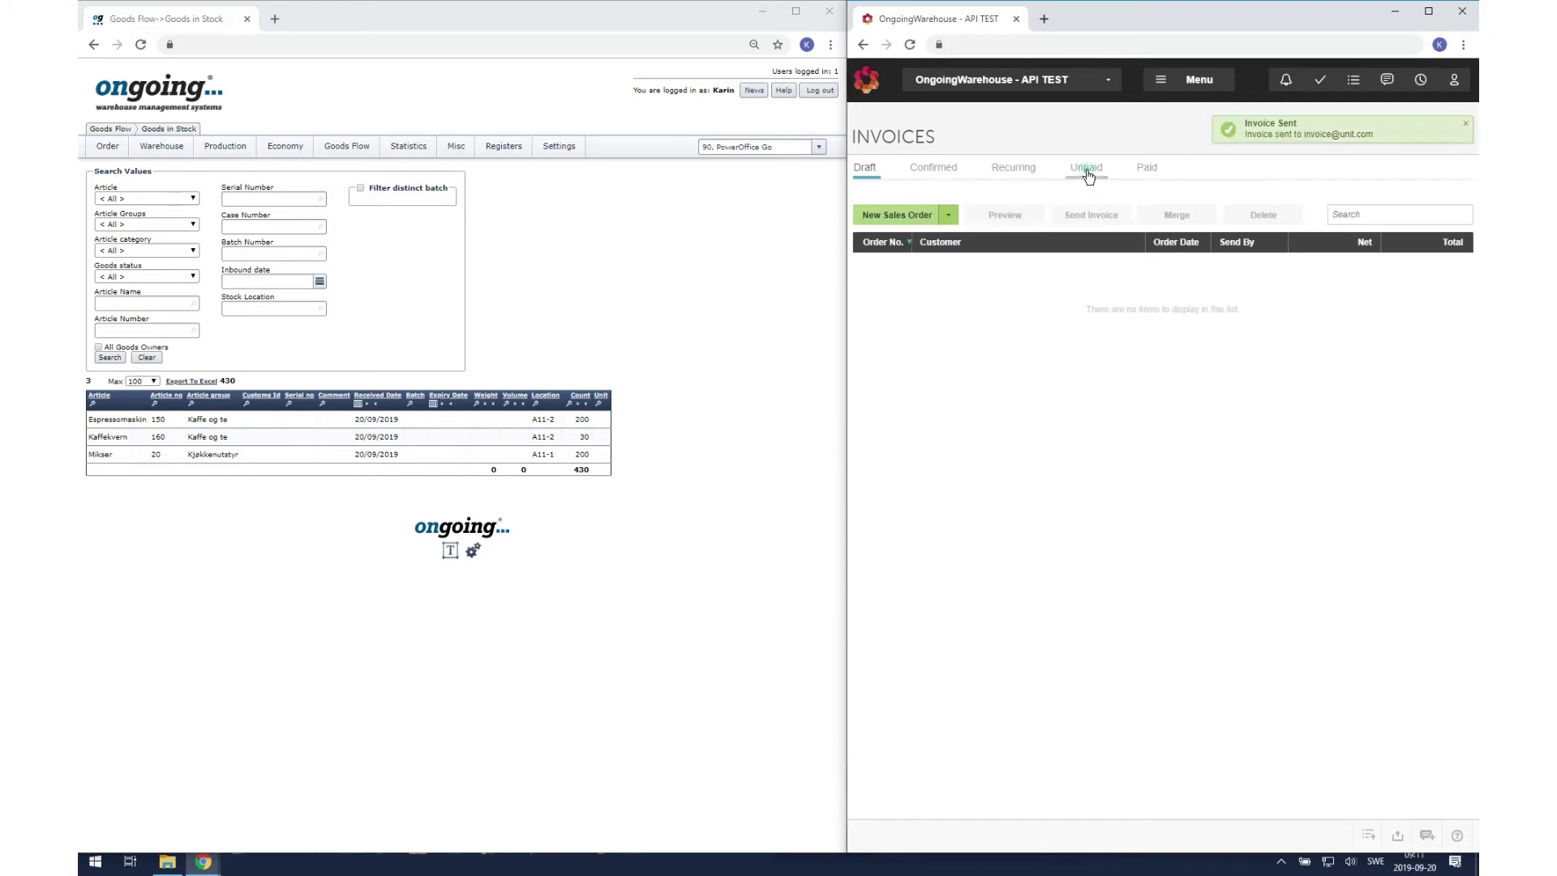
pyautogui.click(965, 266)
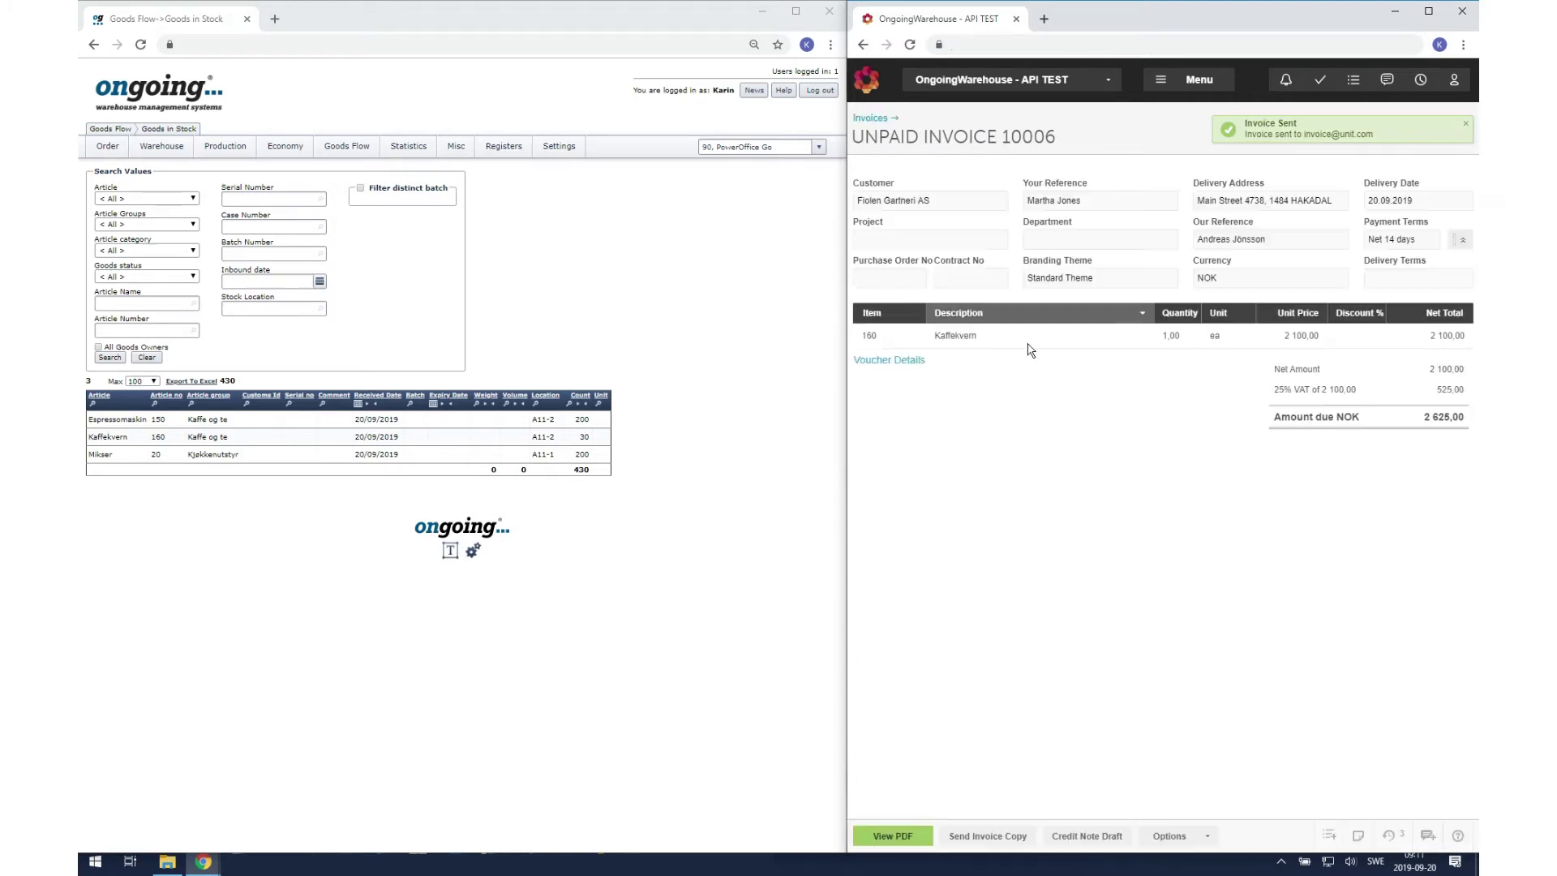
pyautogui.click(1168, 835)
pyautogui.click(1181, 668)
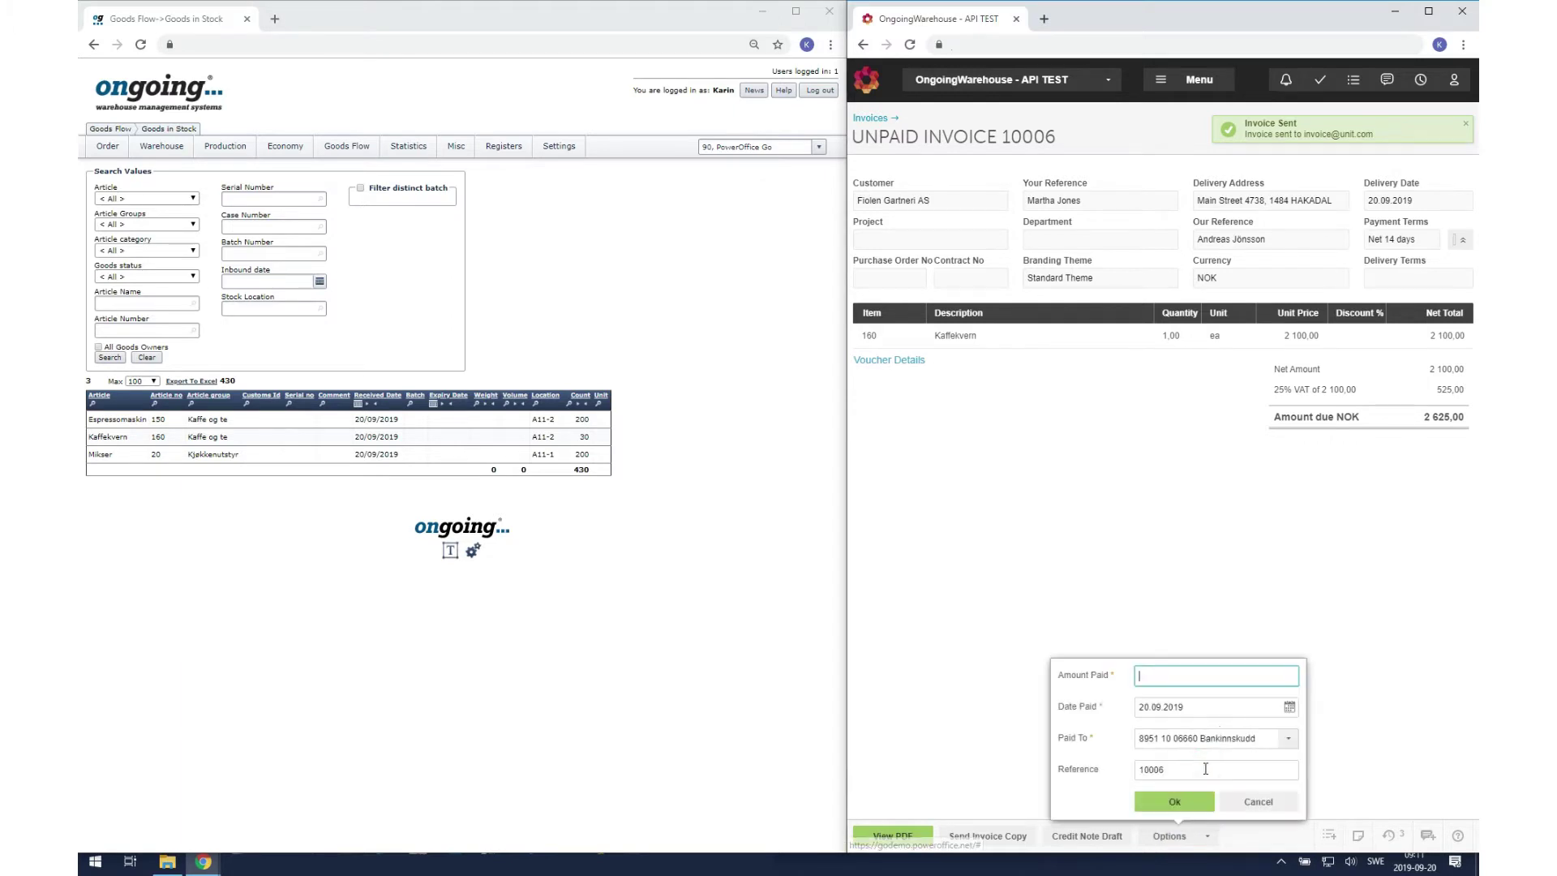
pyautogui.click(1178, 803)
pyautogui.click(870, 119)
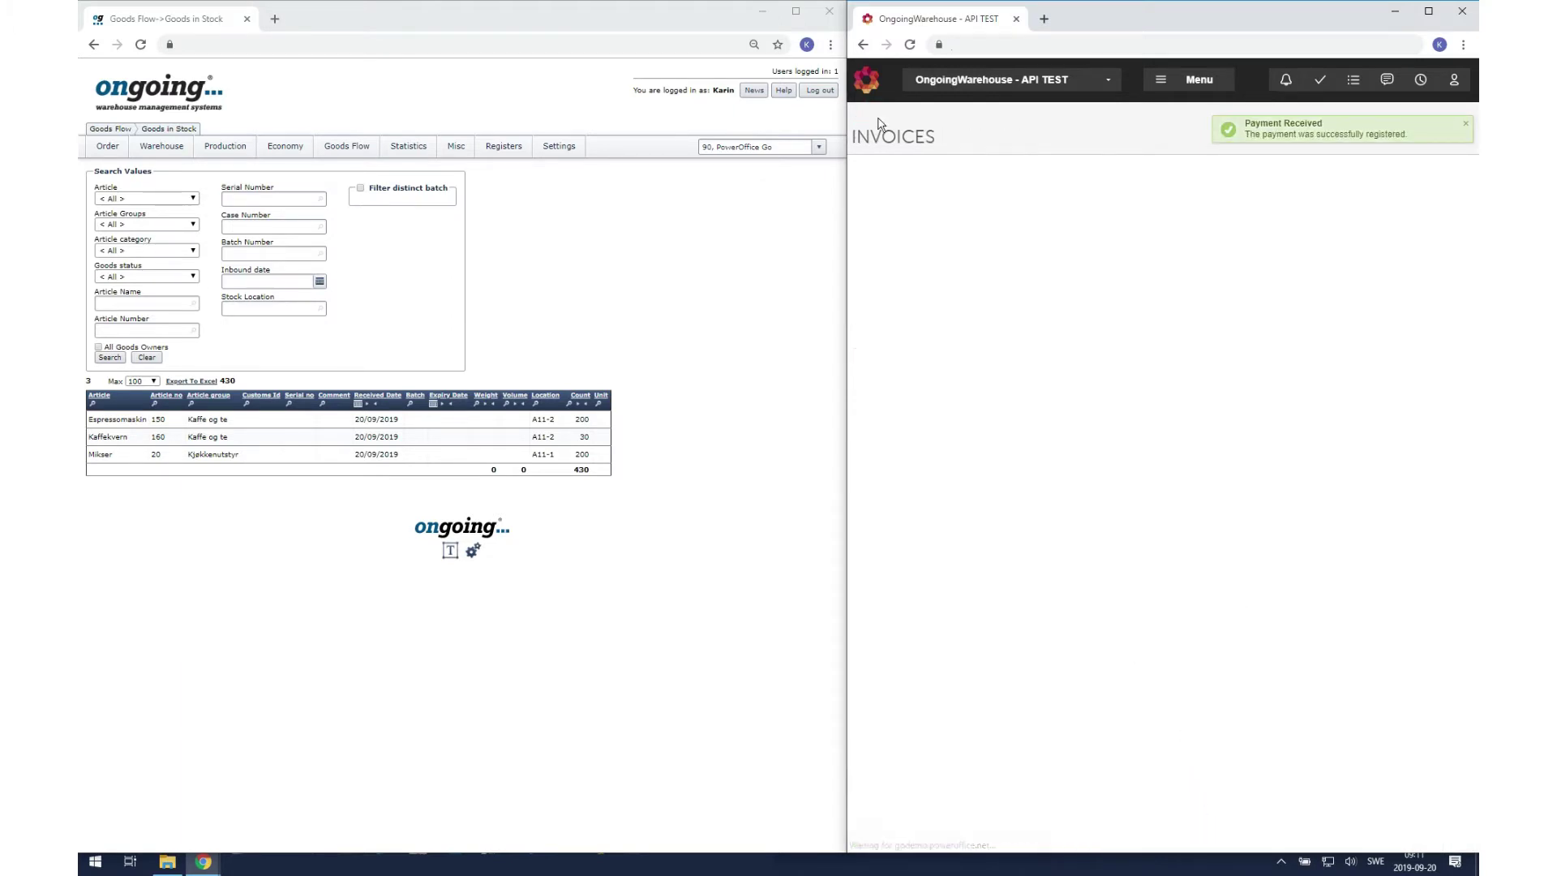
pyautogui.click(1146, 167)
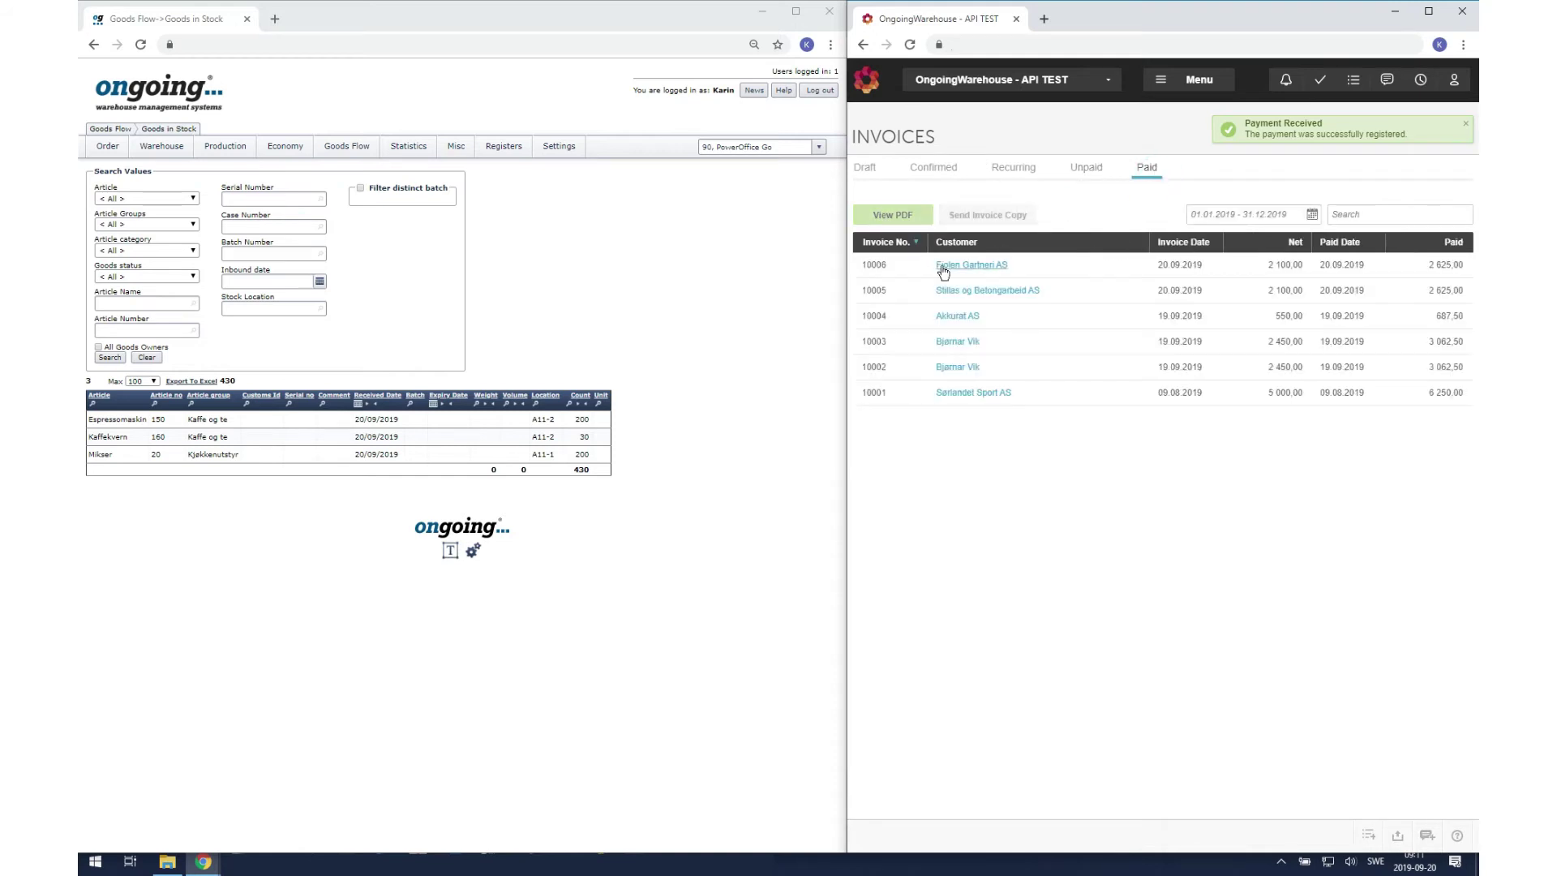
# Step: Select Fiolen Gartneri AS order 14918 in the Order List and mark it Picked
pyautogui.click(109, 149)
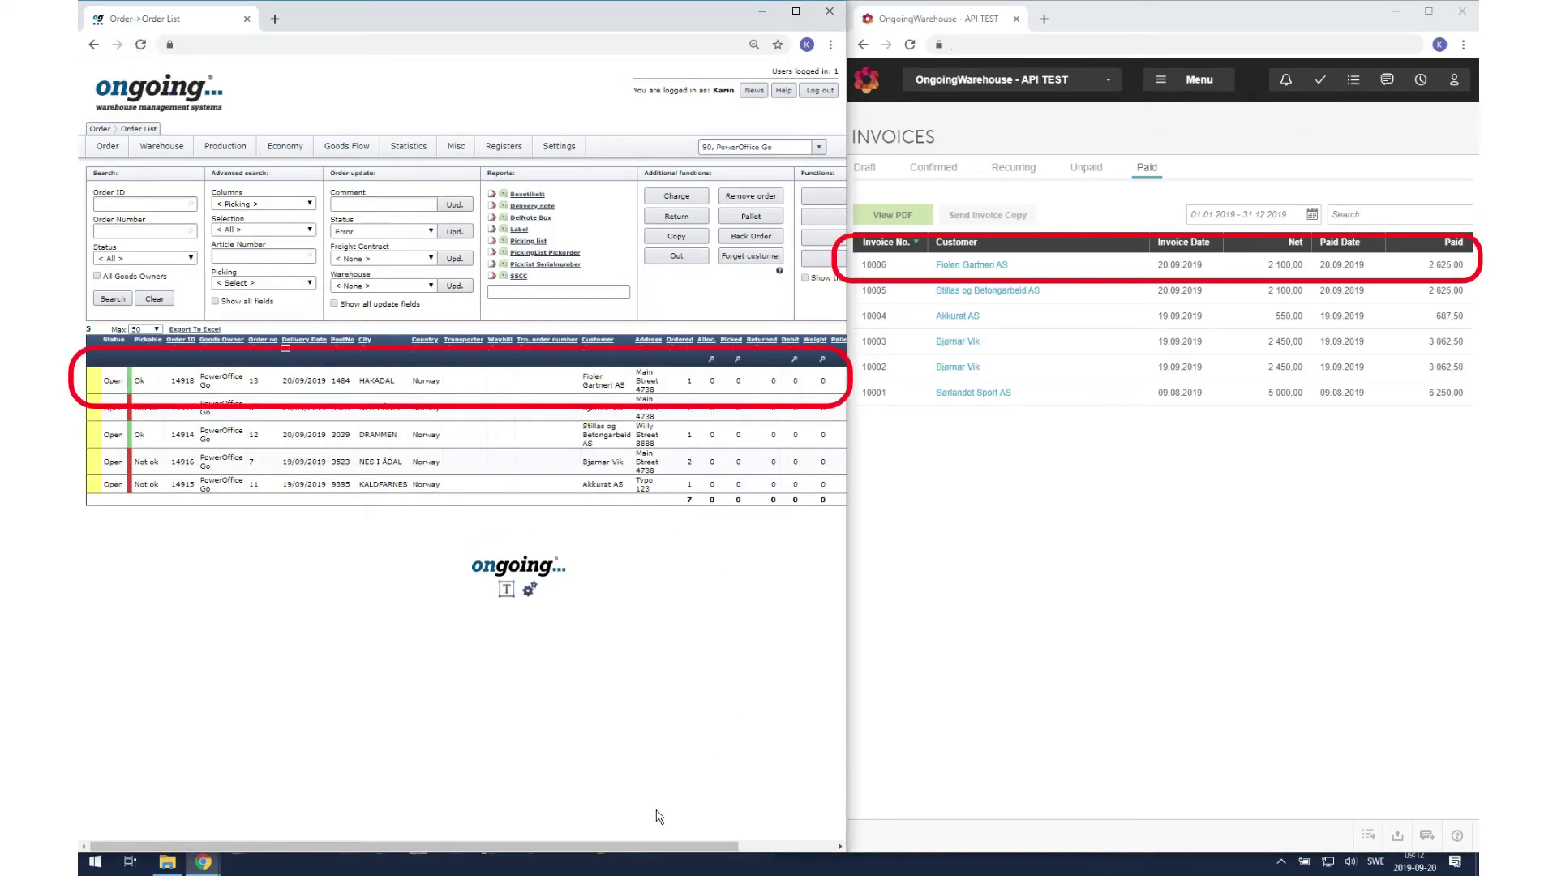
pyautogui.moveTo(660, 845); pyautogui.dragTo(758, 846)
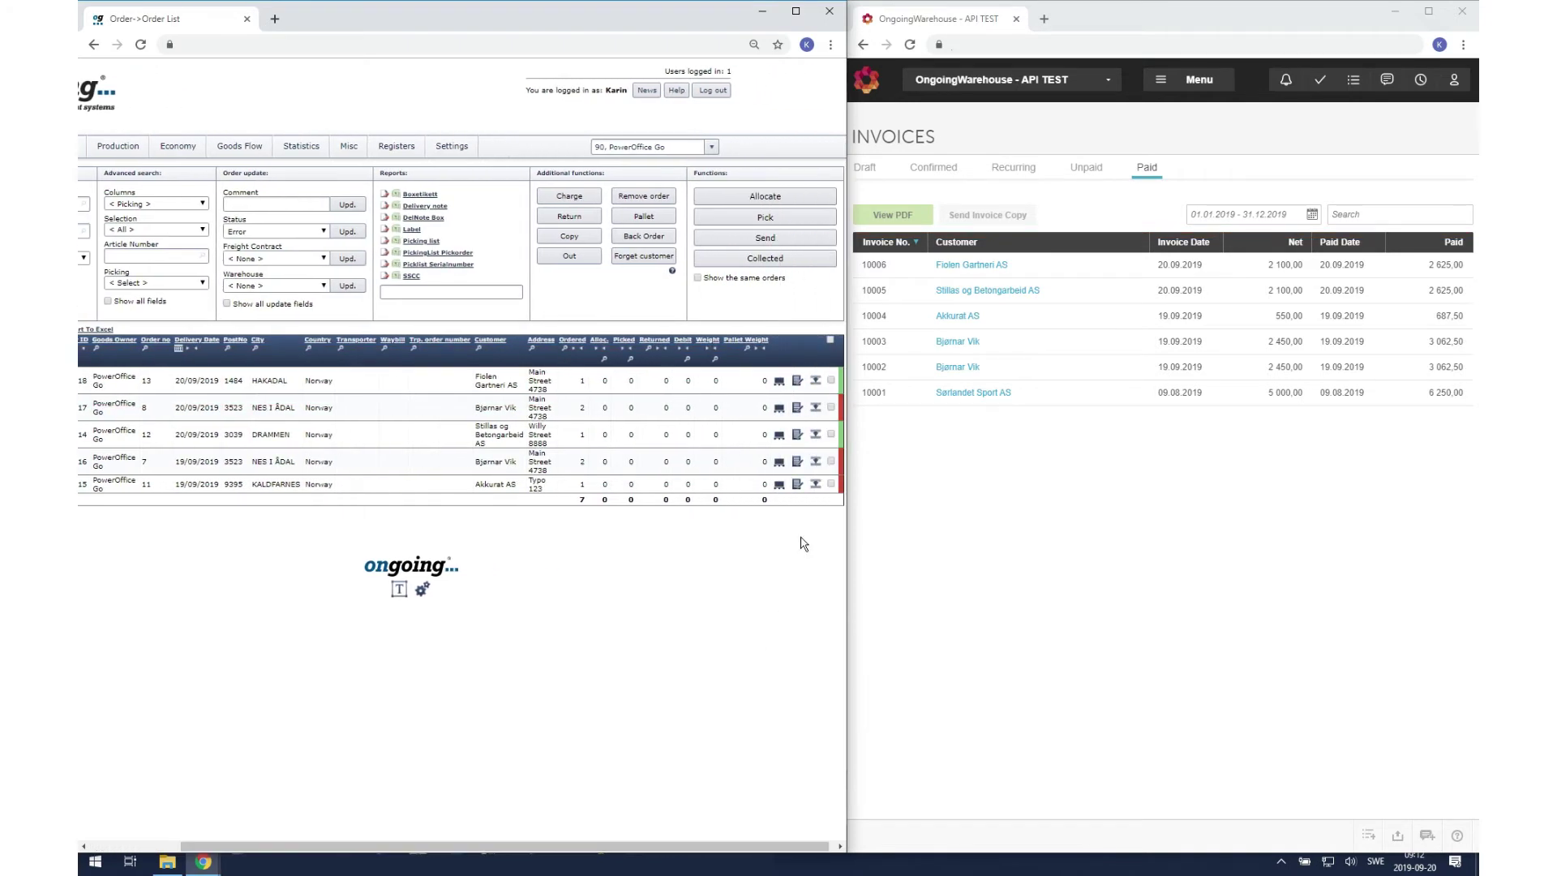
pyautogui.click(817, 381)
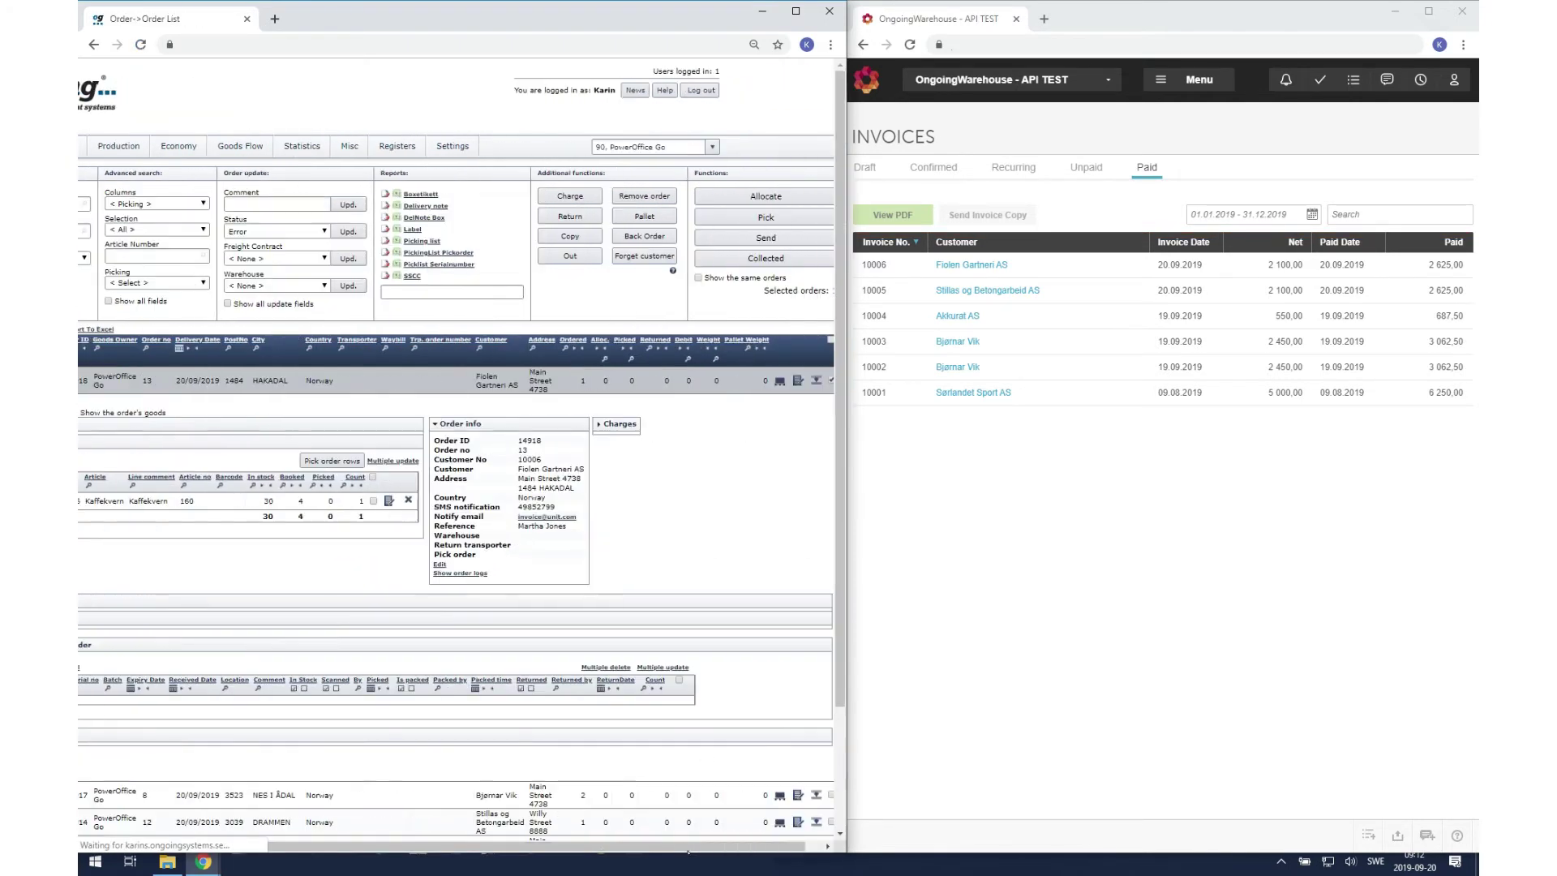
pyautogui.moveTo(687, 848)
pyautogui.mouseDown()
pyautogui.moveTo(580, 845)
pyautogui.moveTo(701, 846)
pyautogui.mouseUp()
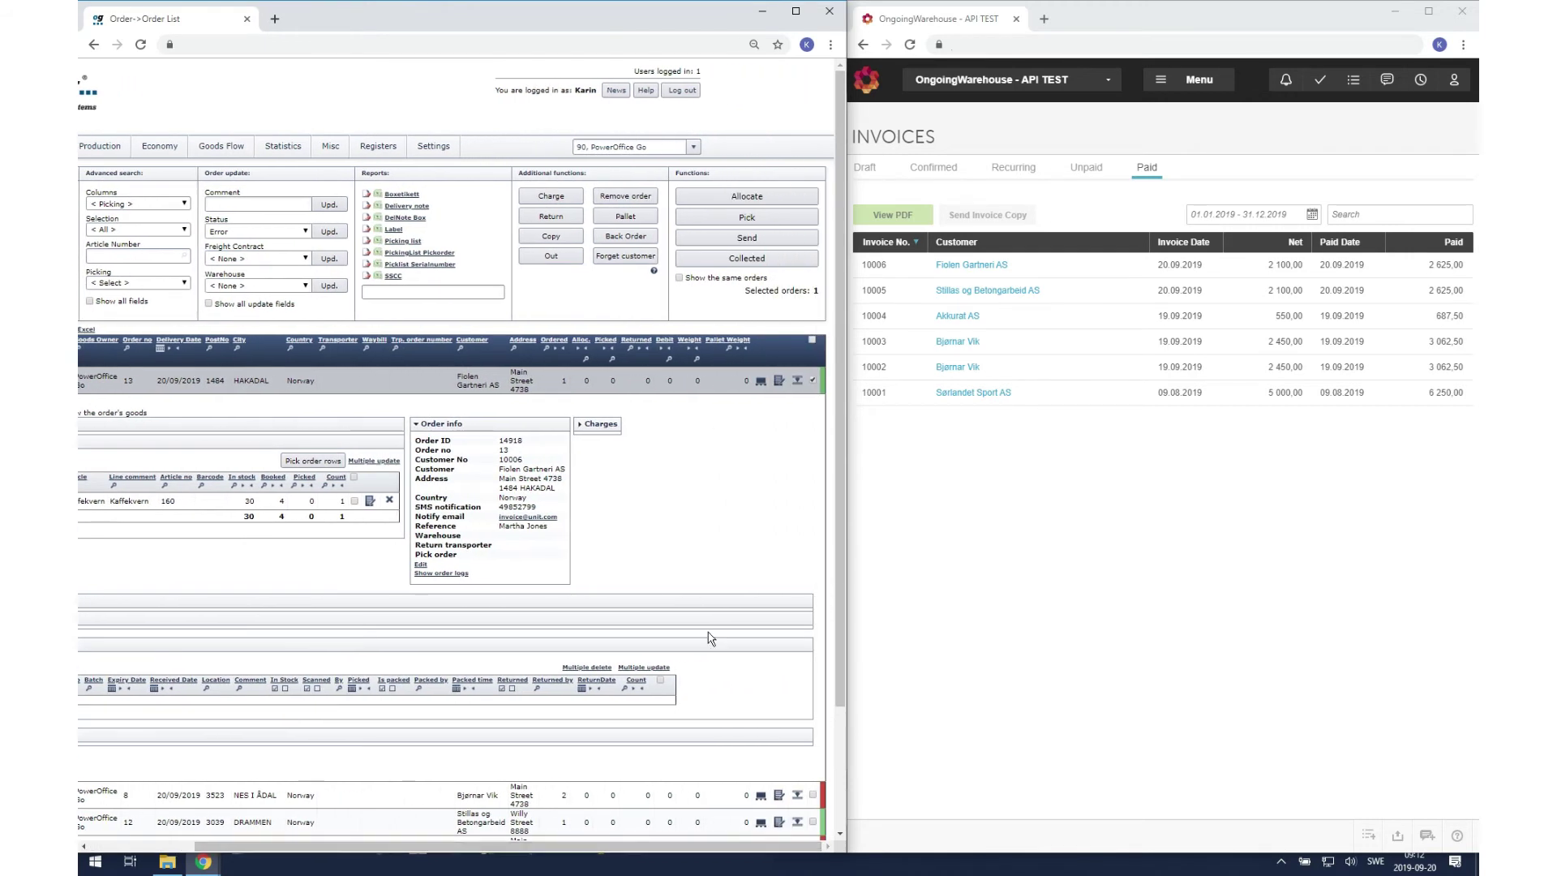
pyautogui.click(762, 219)
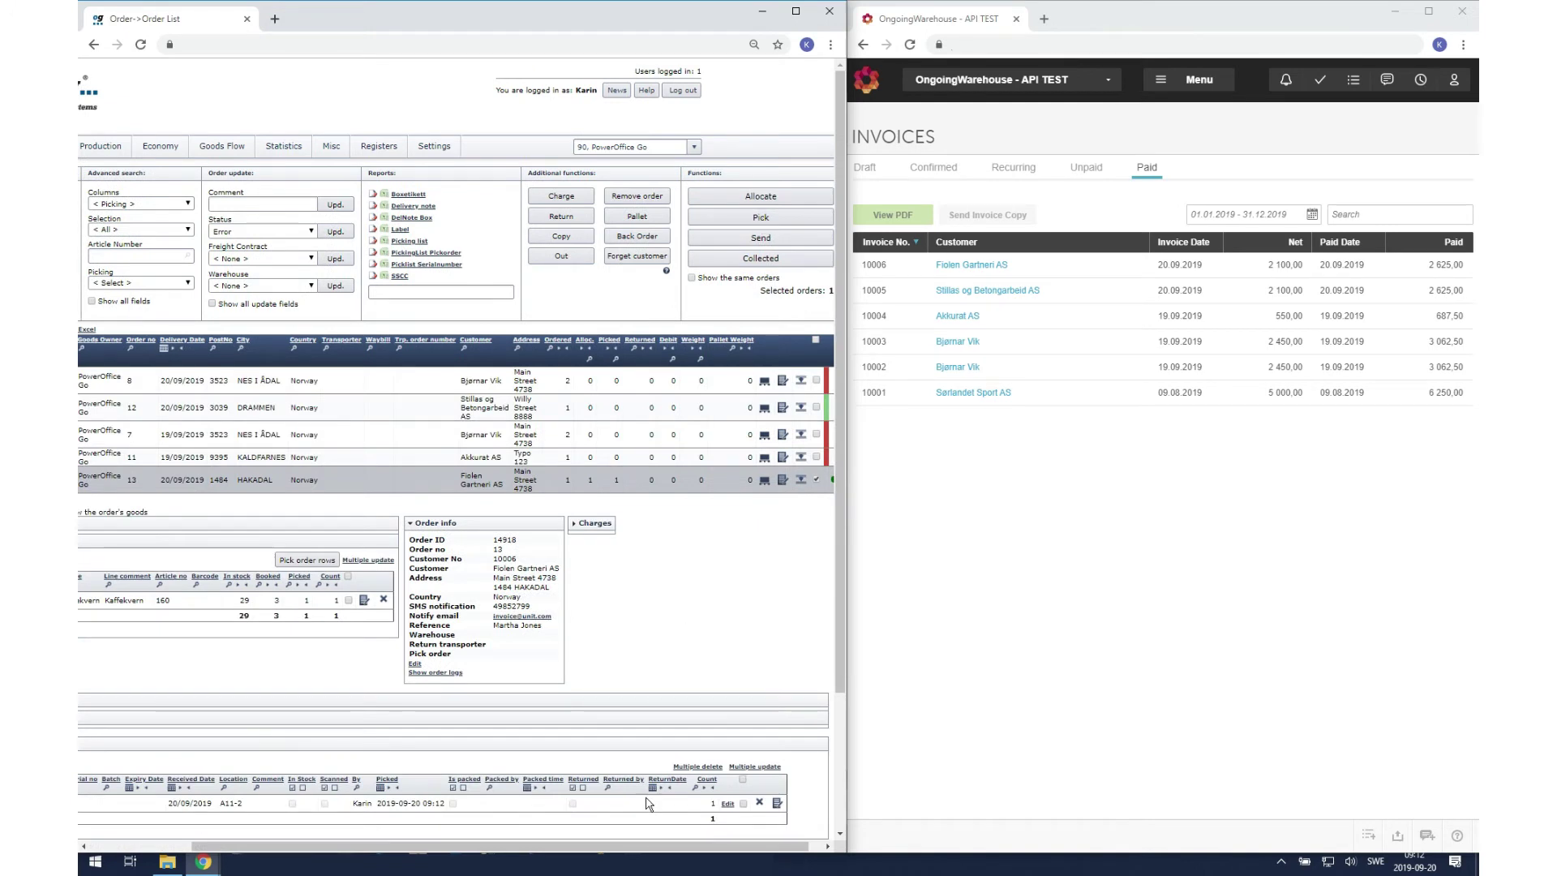
pyautogui.hscroll(-3, 649, 845)
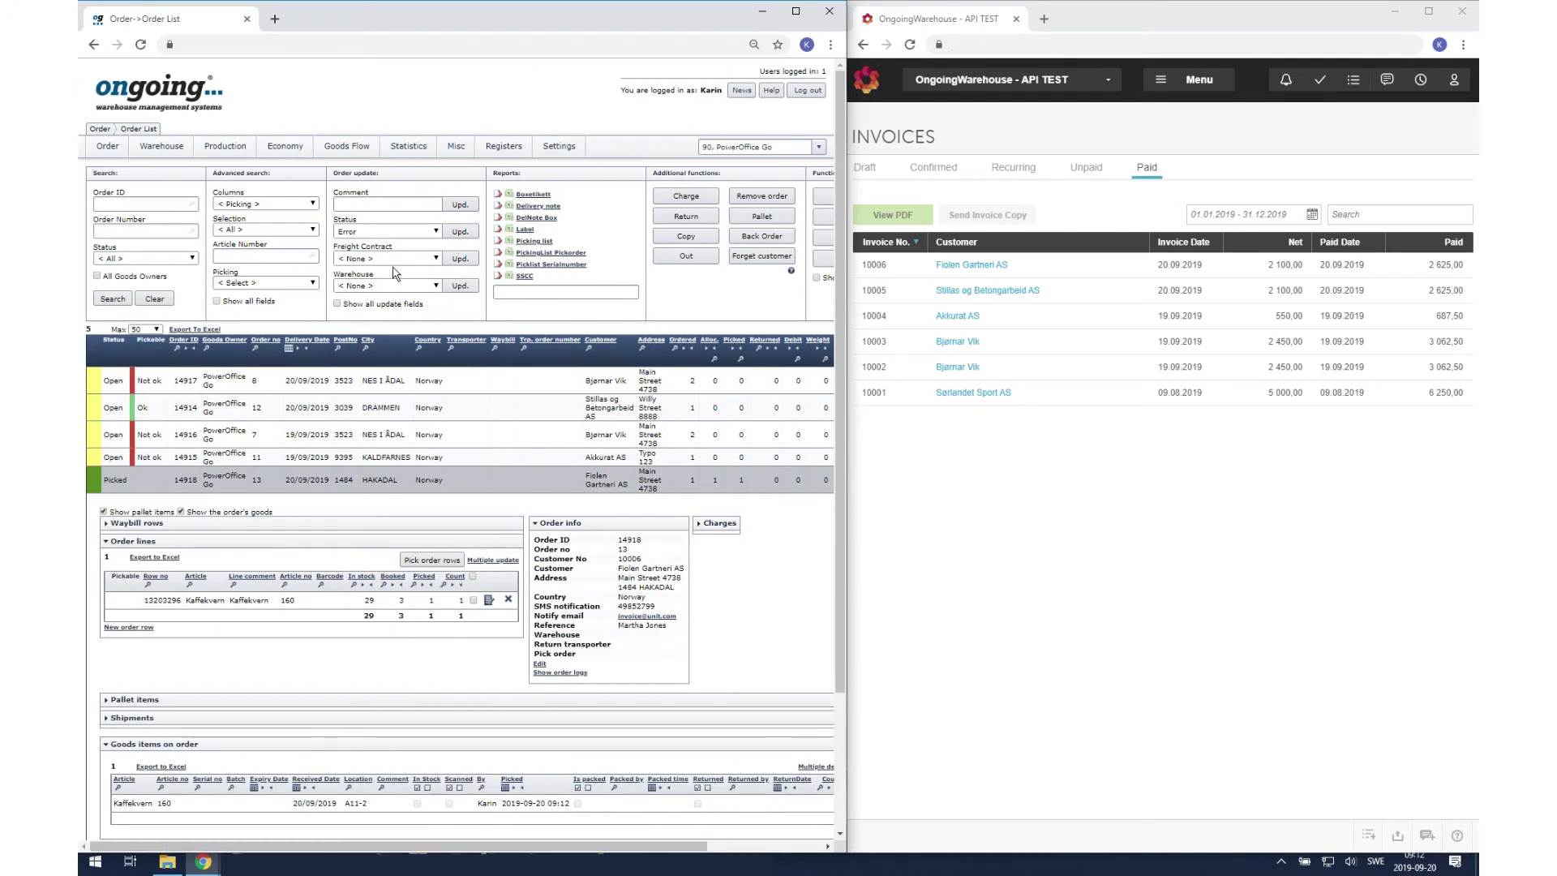
# Step: Show PowerOffice Go's product list beside Ongoing WMS's Goods in Stock, comparing Kaffekvern at 30 versus 29
pyautogui.click(1202, 86)
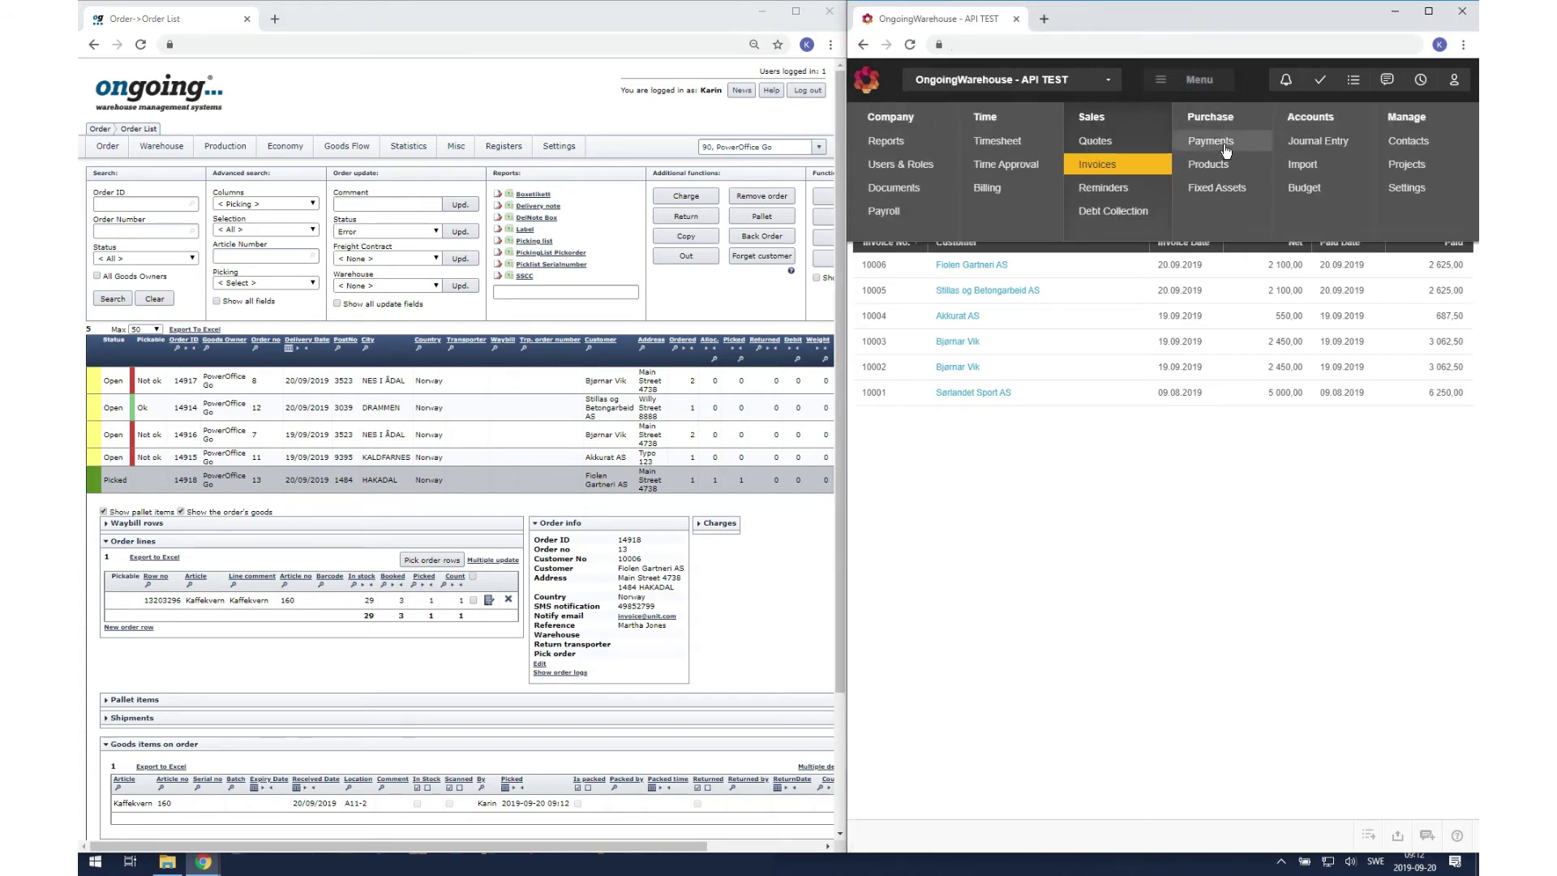
pyautogui.click(1219, 171)
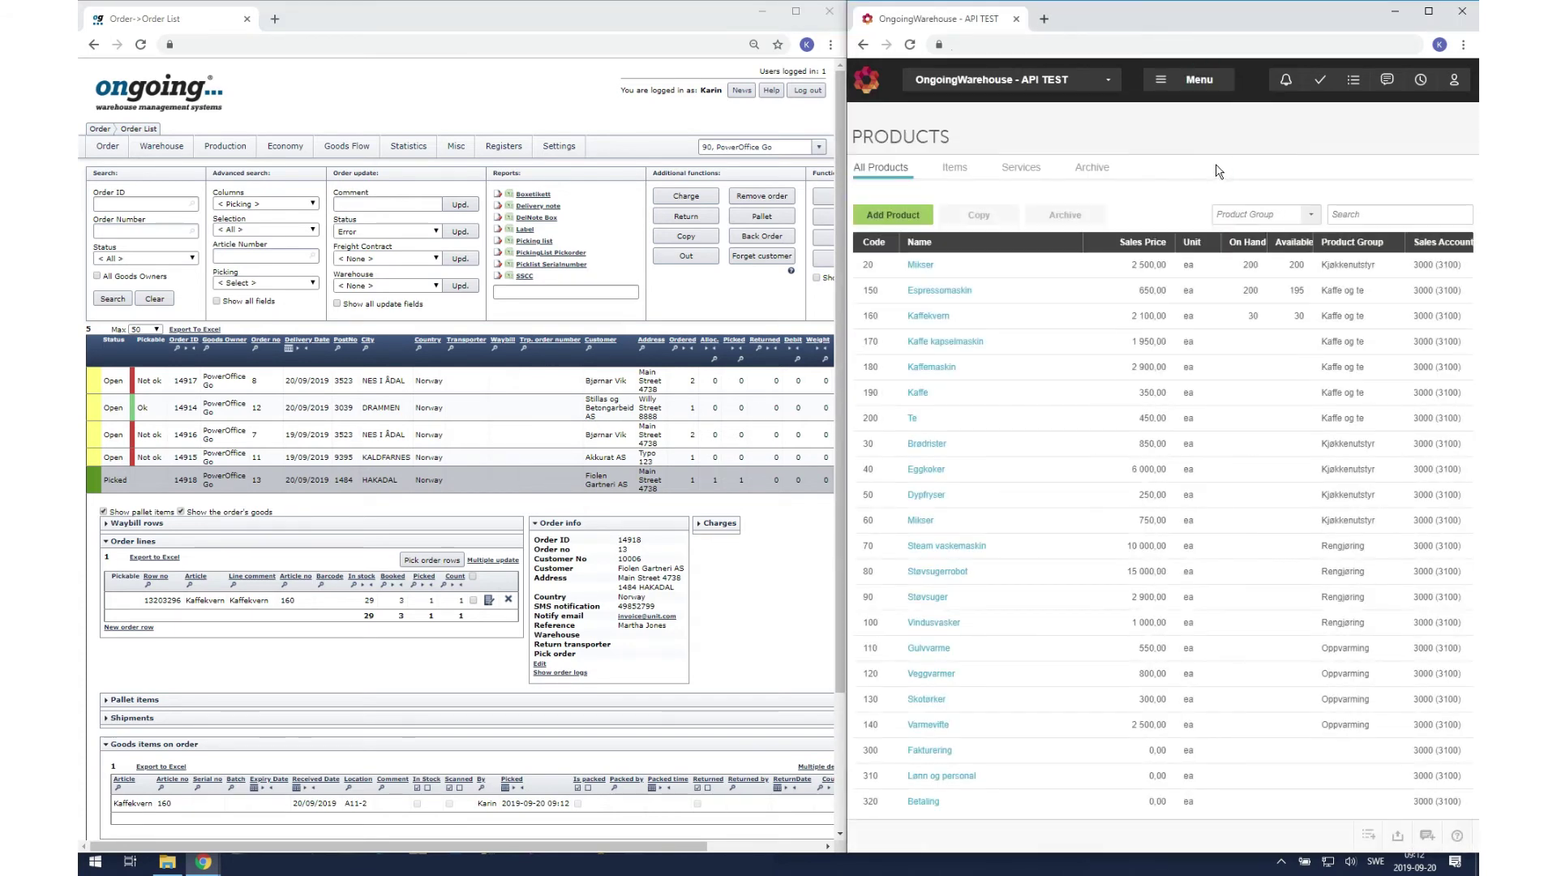
pyautogui.moveTo(346, 147)
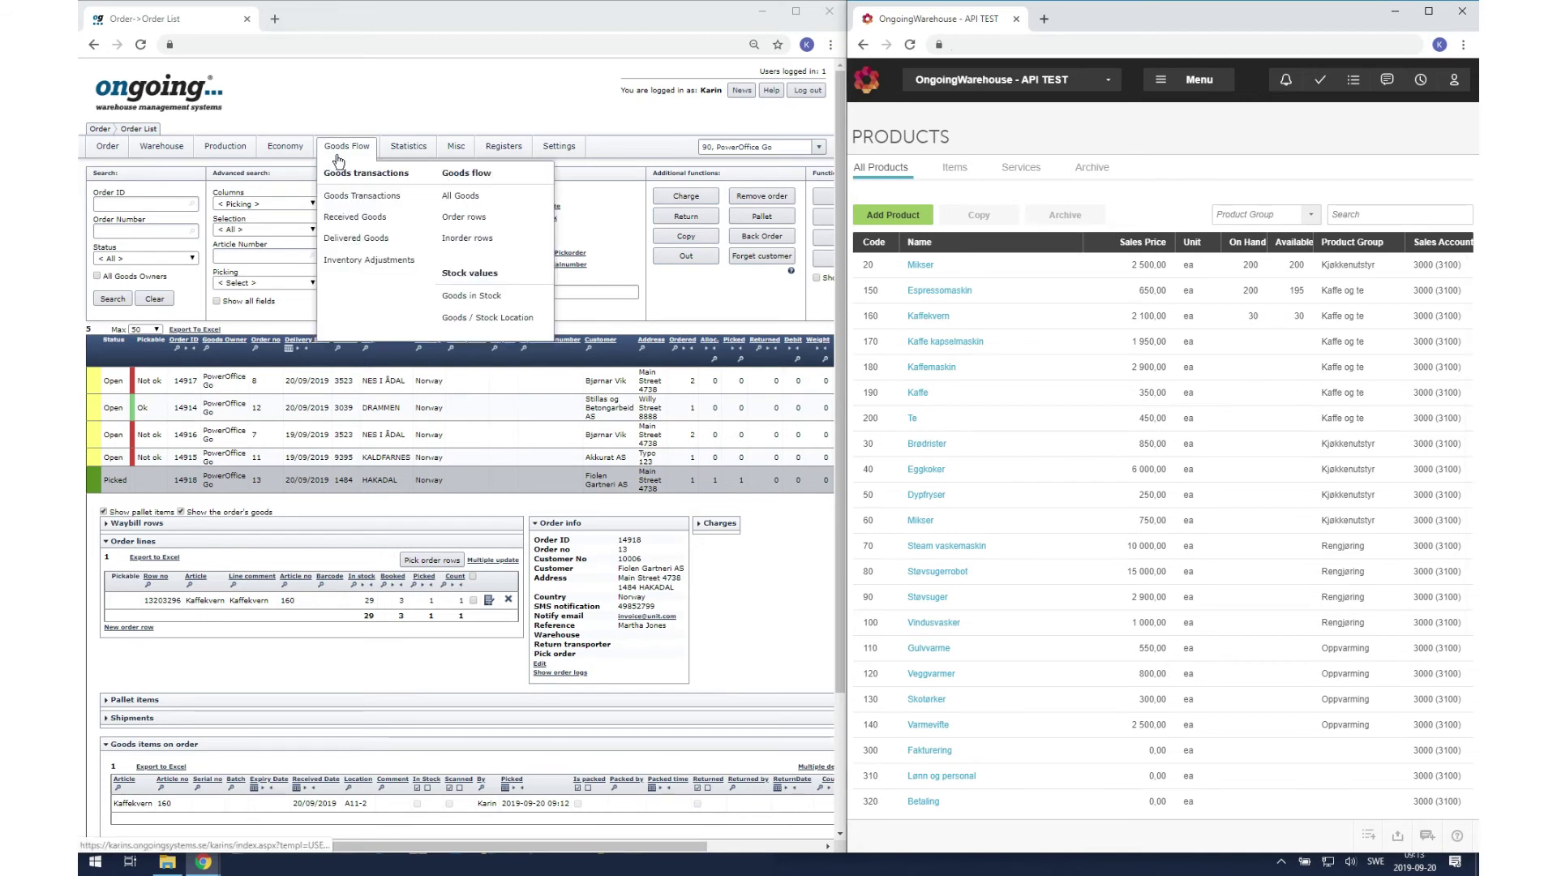
pyautogui.click(489, 294)
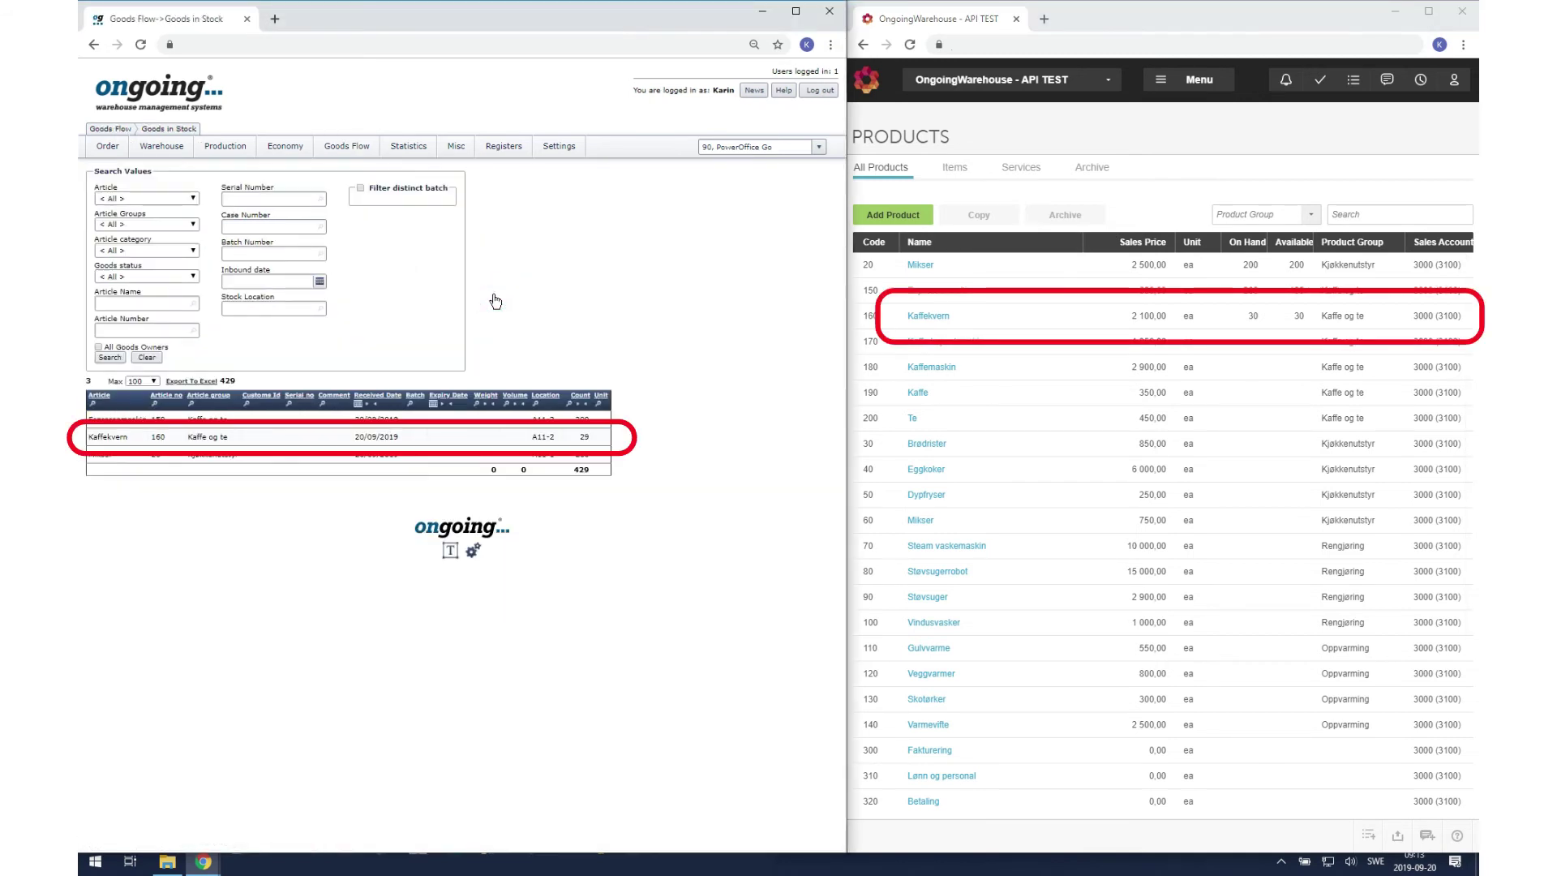